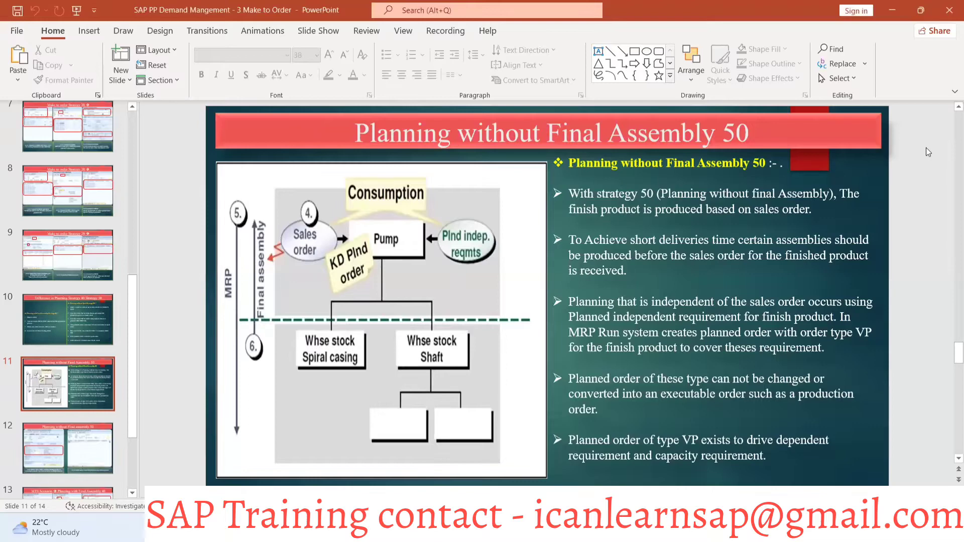
- Switch from the strategy 50 slide to the SAP Create Material window
{"action": "key", "text": "alt+Tab"}
{"action": "key", "text": "alt+Tab"}
{"action": "key", "text": "alt+Tab"}
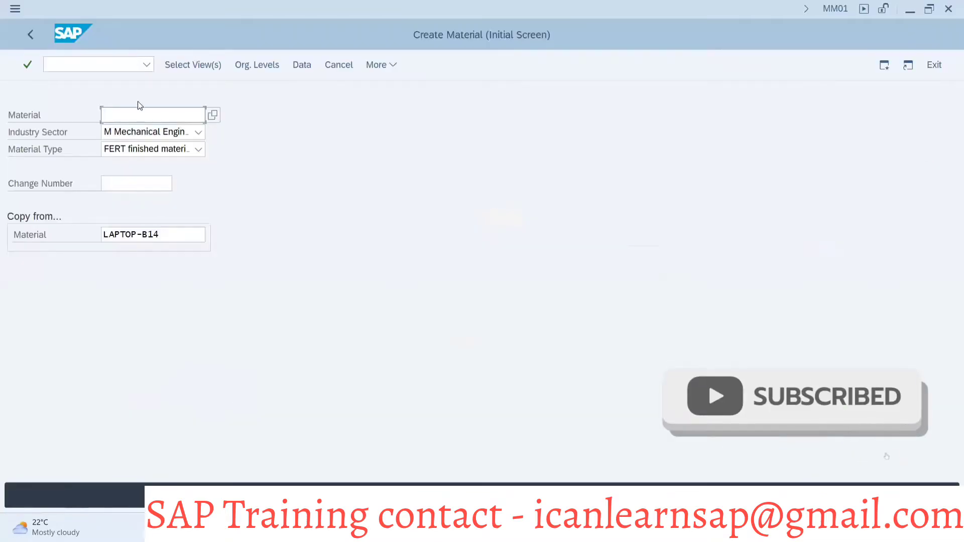
- Enter LAPTOP-B15MTO50 as the new material number, reusing the earlier LAPTOP-B15MTO entry
{"action": "left_click", "coordinate": [141, 115]}
{"action": "left_click", "coordinate": [157, 133]}
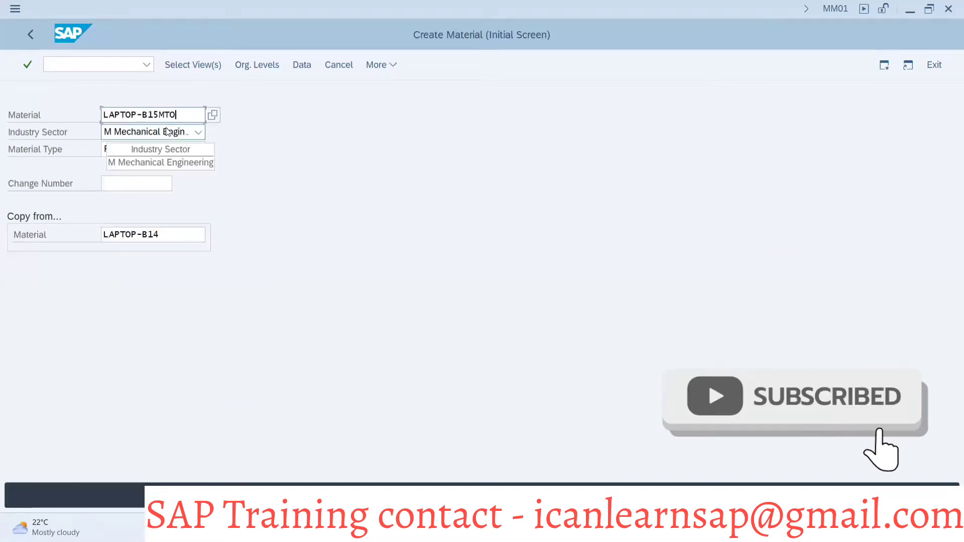
{"action": "type", "text": "50"}
{"action": "key", "text": "ctrl+a"}
{"action": "key", "text": "ctrl+c"}
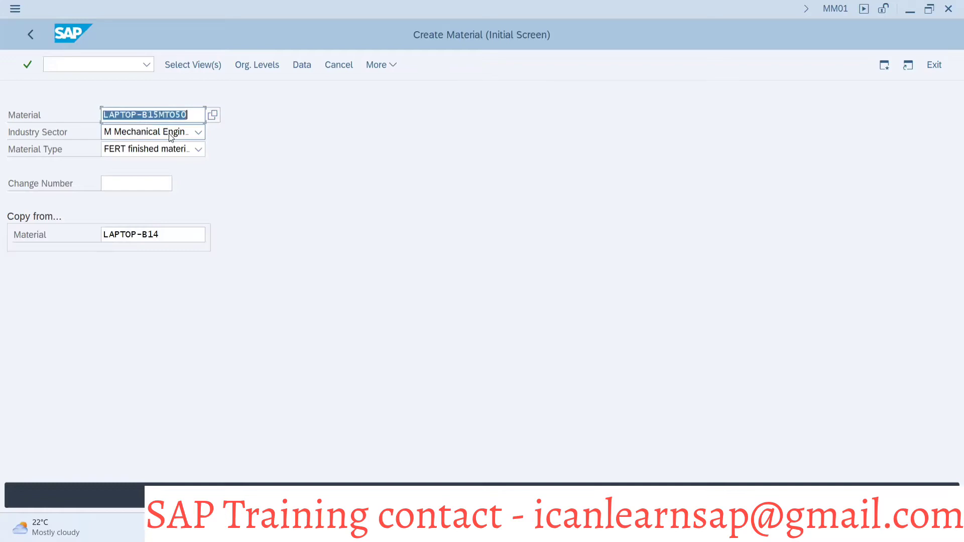
- Set LAPTOP-B15MTO as the copy-from reference material and proceed to view selection
{"action": "left_click", "coordinate": [172, 235]}
{"action": "key", "text": "ctrl+v"}
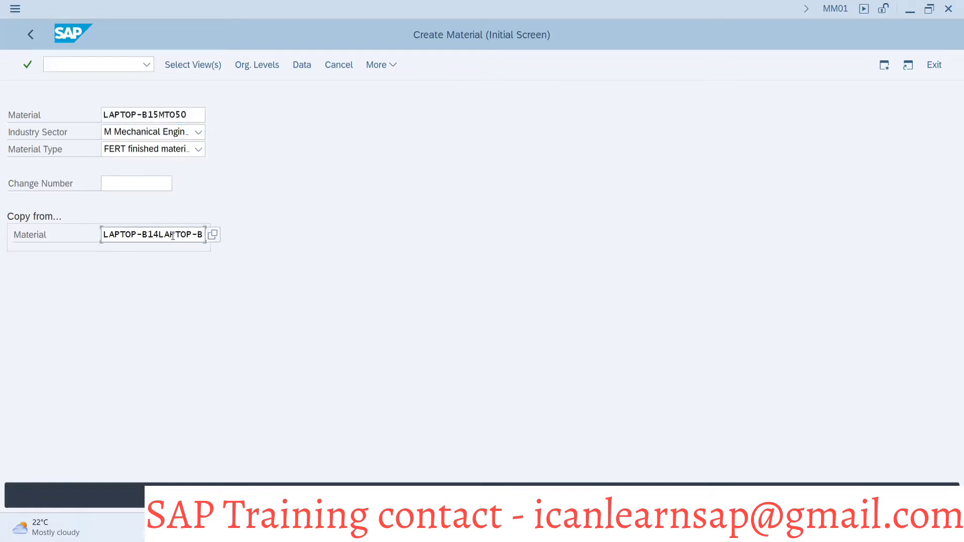
{"action": "key", "text": "BackSpace"}
{"action": "key", "text": "BackSpace"}
{"action": "key", "text": "BackSpace"}
{"action": "key", "text": "BackSpace"}
{"action": "key", "text": "BackSpace"}
{"action": "key", "text": "BackSpace"}
{"action": "key", "text": "BackSpace"}
{"action": "key", "text": "BackSpace"}
{"action": "key", "text": "BackSpace"}
{"action": "key", "text": "BackSpace"}
{"action": "key", "text": "BackSpace"}
{"action": "key", "text": "BackSpace"}
{"action": "key", "text": "BackSpace"}
{"action": "key", "text": "BackSpace"}
{"action": "key", "text": "BackSpace"}
{"action": "key", "text": "BackSpace"}
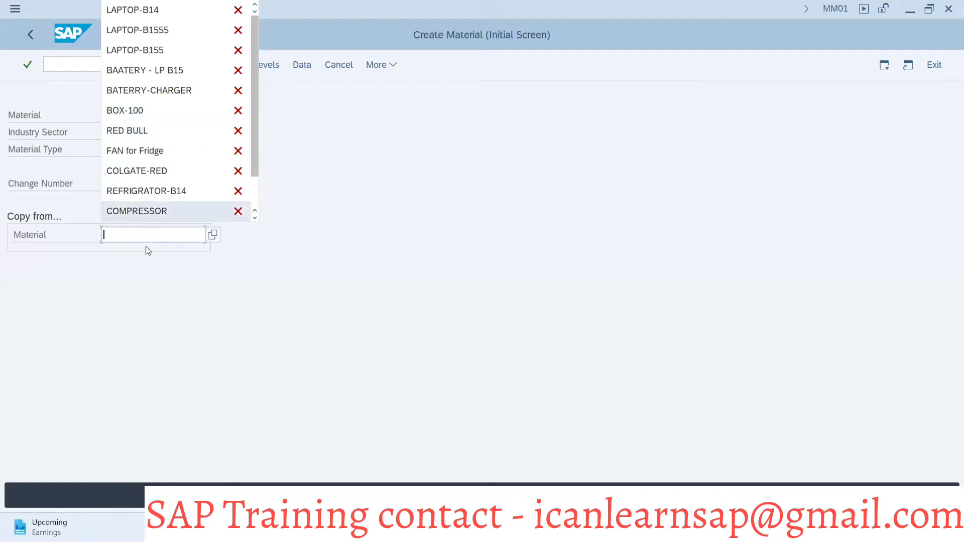
{"action": "left_click", "coordinate": [147, 237]}
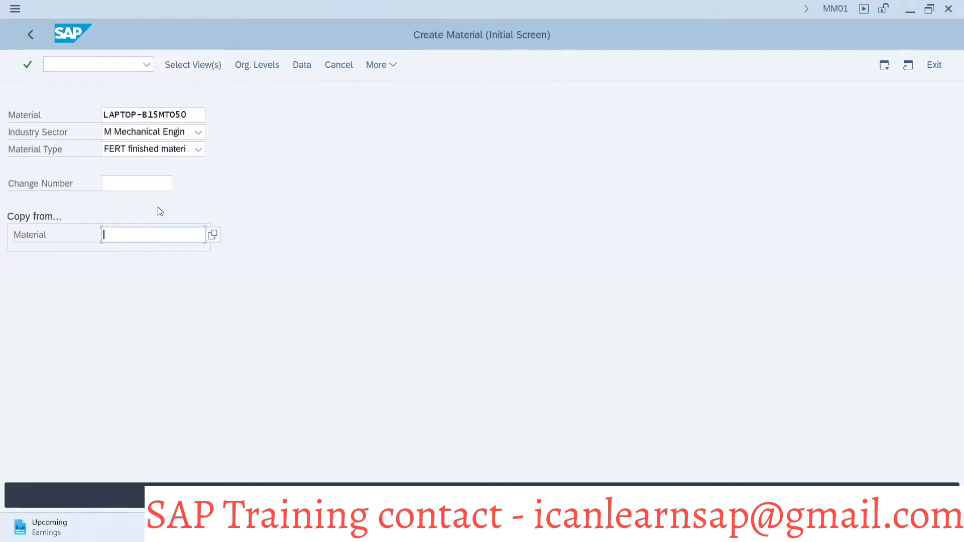
{"action": "key", "text": "ctrl+v"}
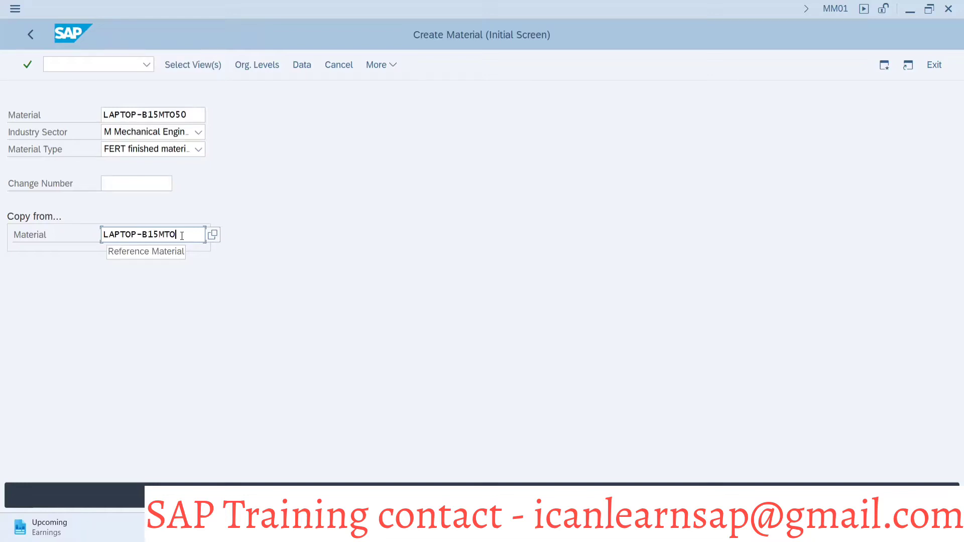
{"action": "key", "text": "Return"}
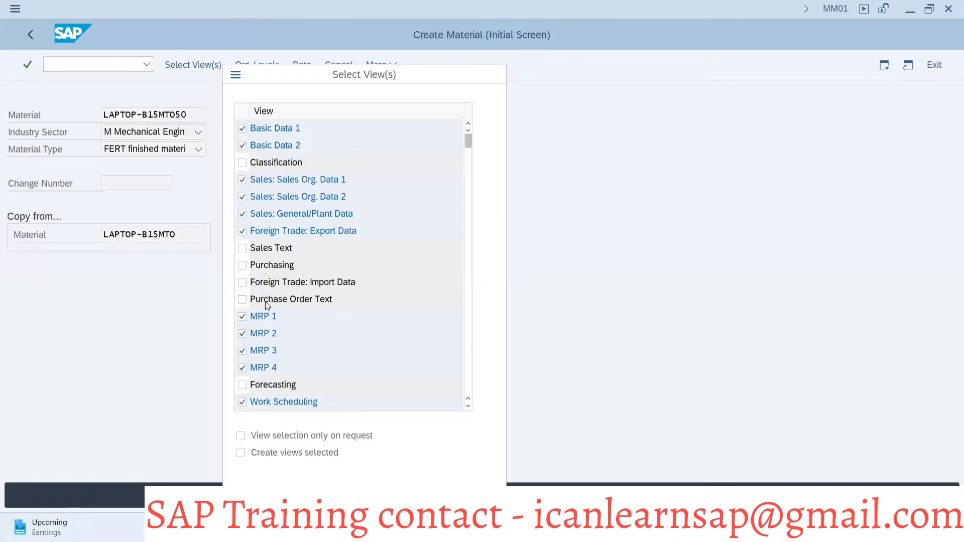
- Change the material description's ending from 20 to 50
{"action": "key", "text": "Return"}
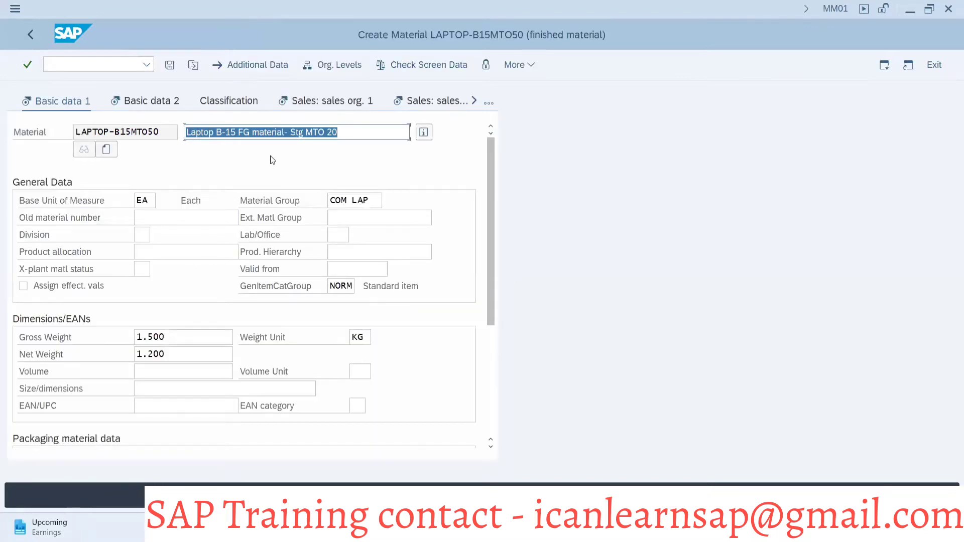
{"action": "left_click", "coordinate": [344, 132]}
{"action": "key", "text": "BackSpace"}
{"action": "key", "text": "BackSpace"}
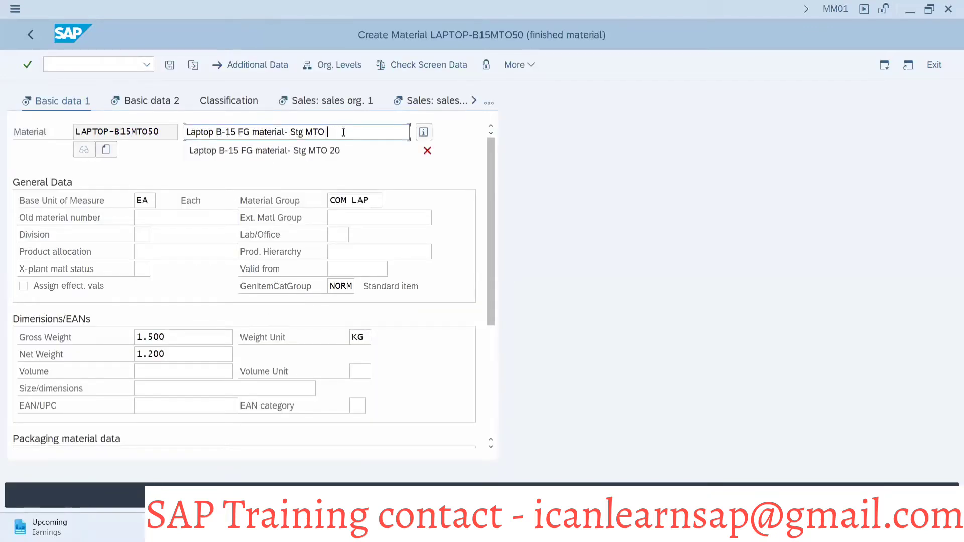
{"action": "type", "text": "50"}
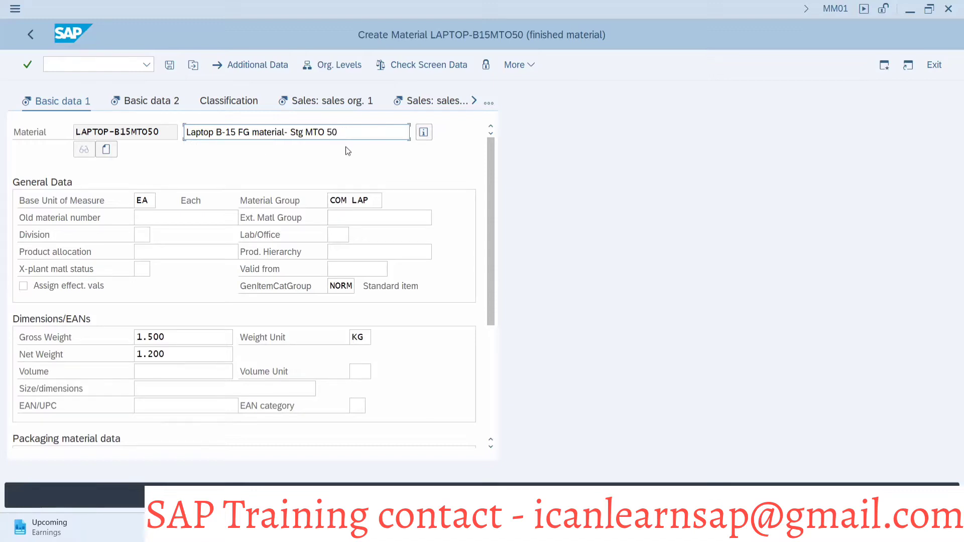
- Set loading group 0001 in Sales: General/Plant and continue to Foreign trade export
{"action": "key", "text": "Return"}
{"action": "key", "text": "Return"}
{"action": "key", "text": "Return"}
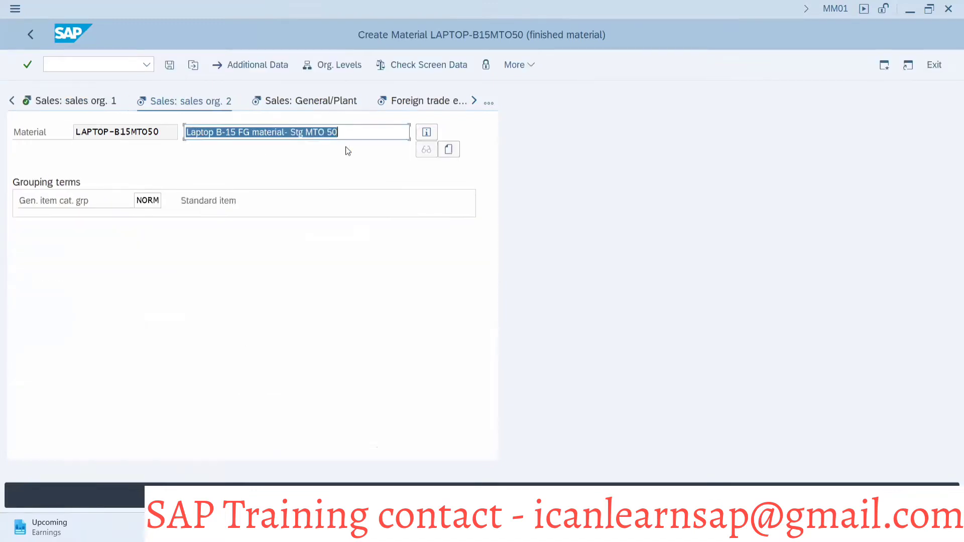
{"action": "key", "text": "Return"}
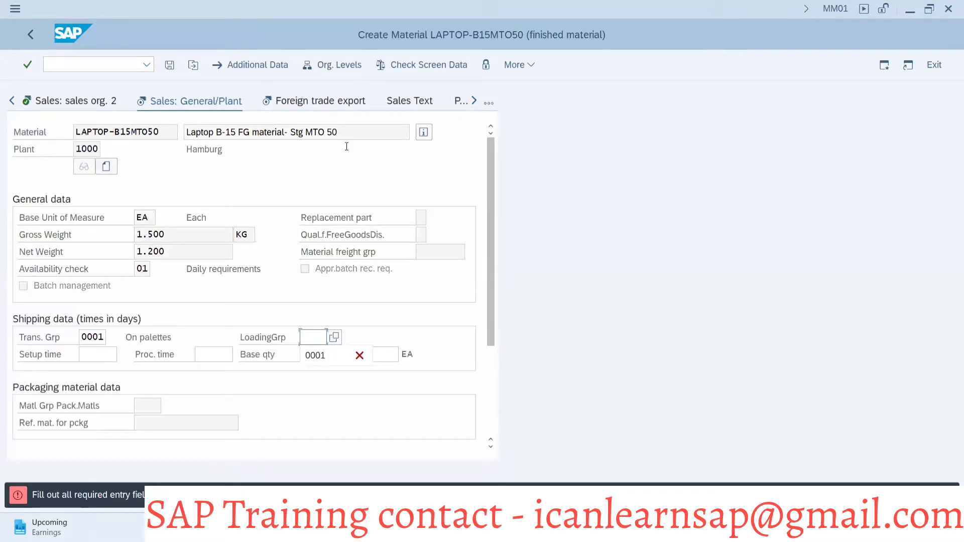
{"action": "left_click", "coordinate": [320, 354]}
{"action": "key", "text": "Return"}
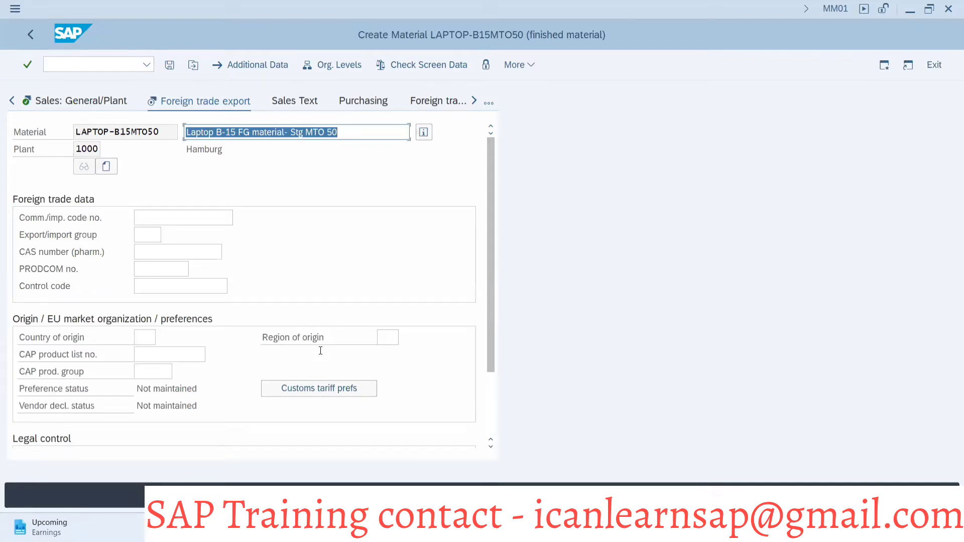
{"action": "left_click", "coordinate": [56, 63]}
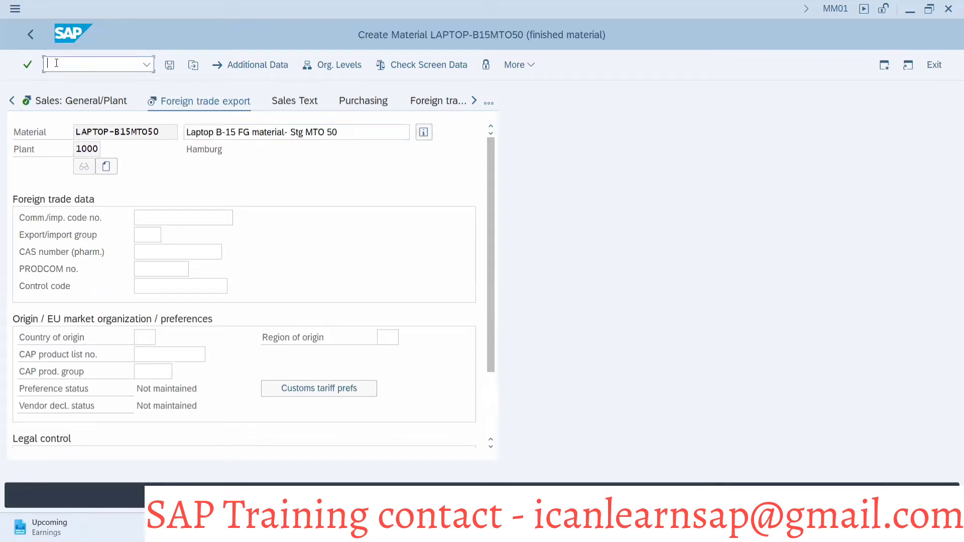
- Restart MM01 for LAPTOP-B15MTO50 copying LAPTOP-B15MTO, accepting the selected views
{"action": "type", "text": "/nmm01"}
{"action": "key", "text": "Return"}
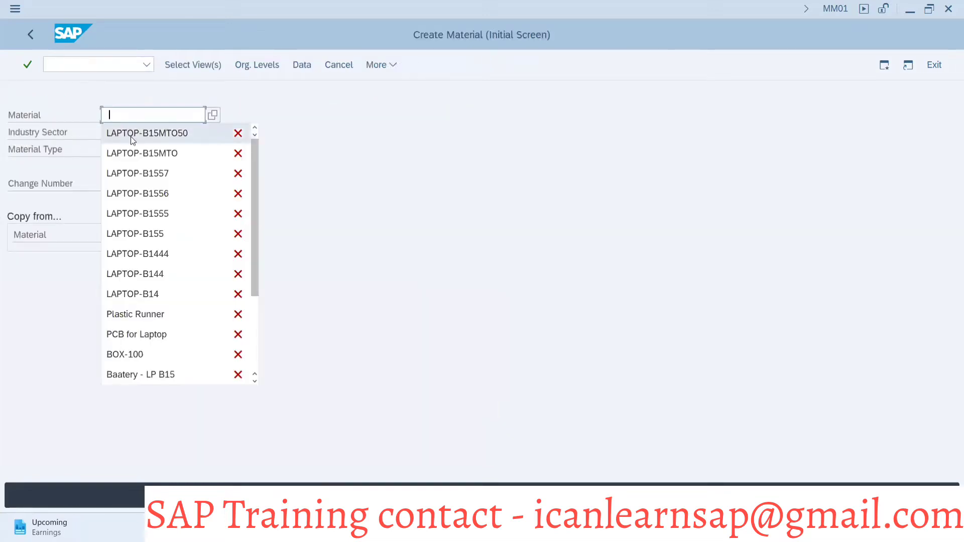
{"action": "left_click", "coordinate": [131, 135]}
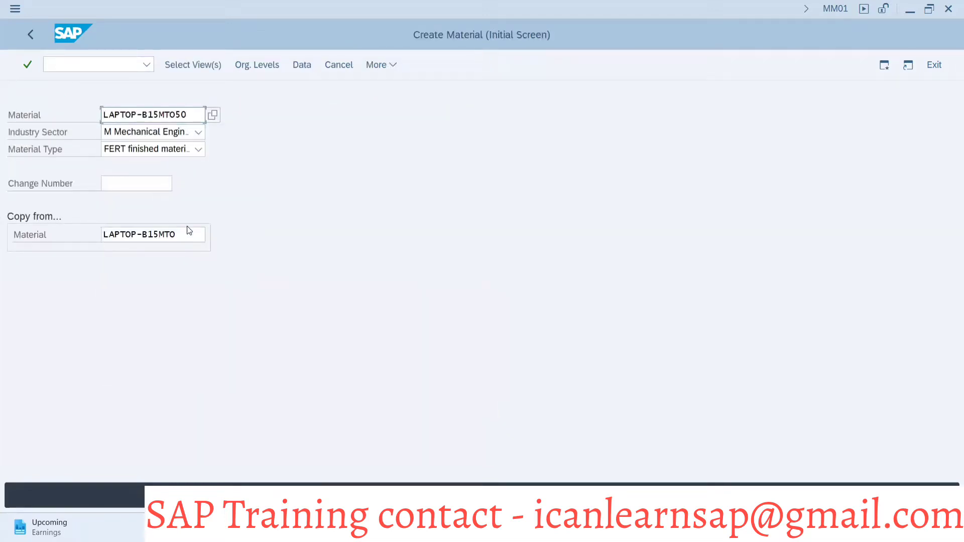
{"action": "key", "text": "Return"}
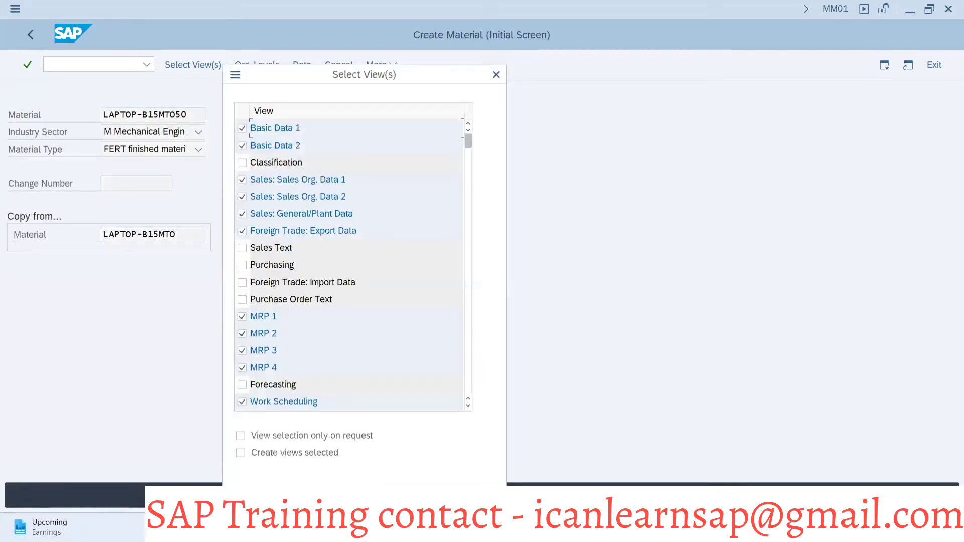
{"action": "key", "text": "Return"}
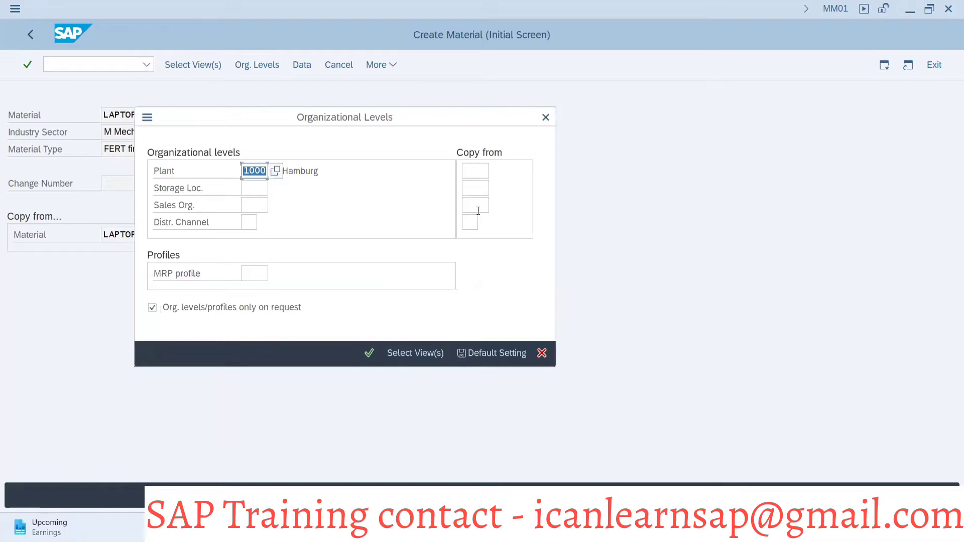
- Set copy-from levels: plant 1000, storage location 0001, sales org 3020, channel 30
{"action": "left_click", "coordinate": [480, 169]}
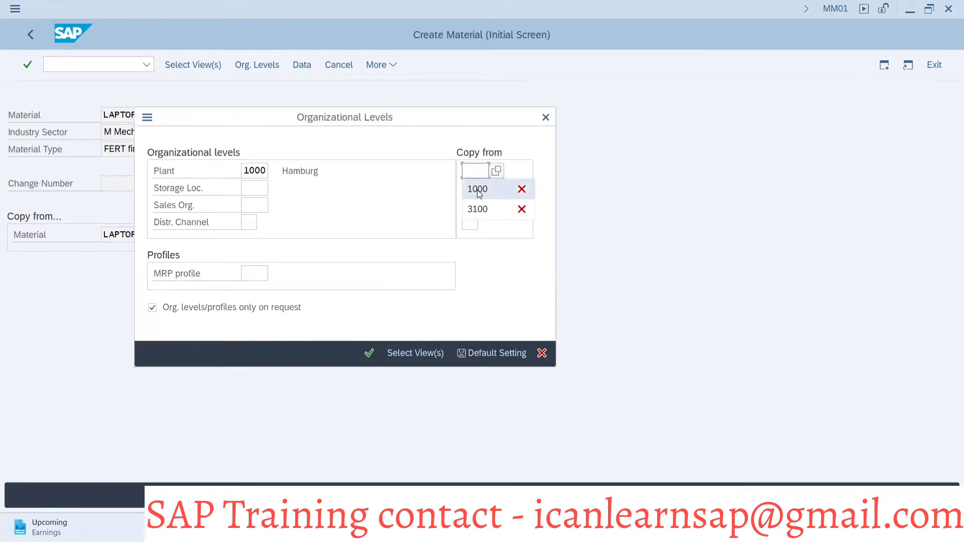
{"action": "left_click", "coordinate": [478, 189]}
{"action": "left_click", "coordinate": [478, 190]}
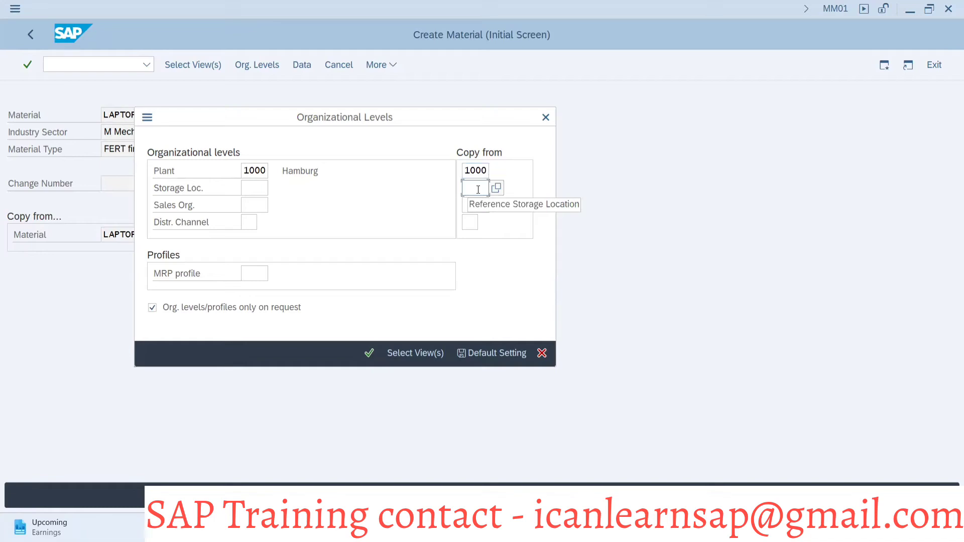
{"action": "type", "text": "0001"}
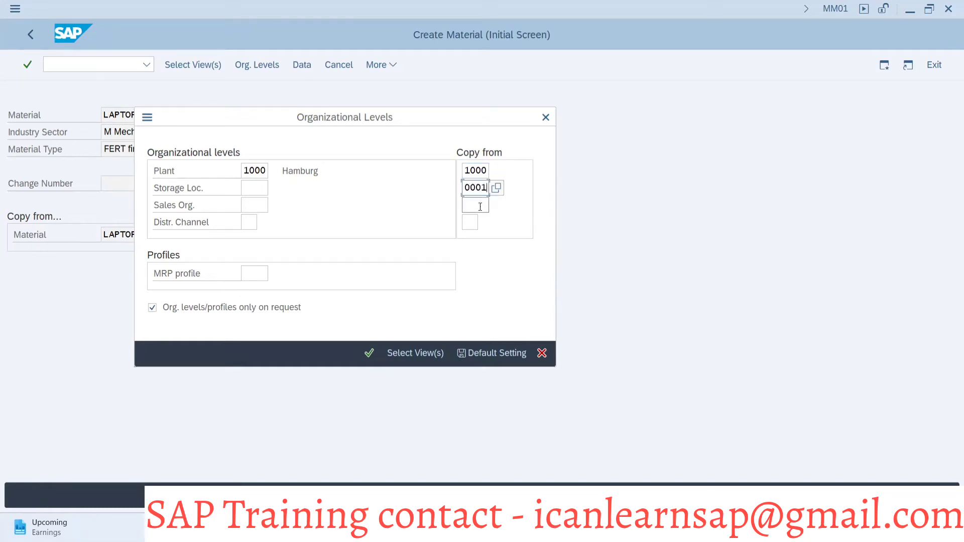
{"action": "left_click", "coordinate": [476, 206]}
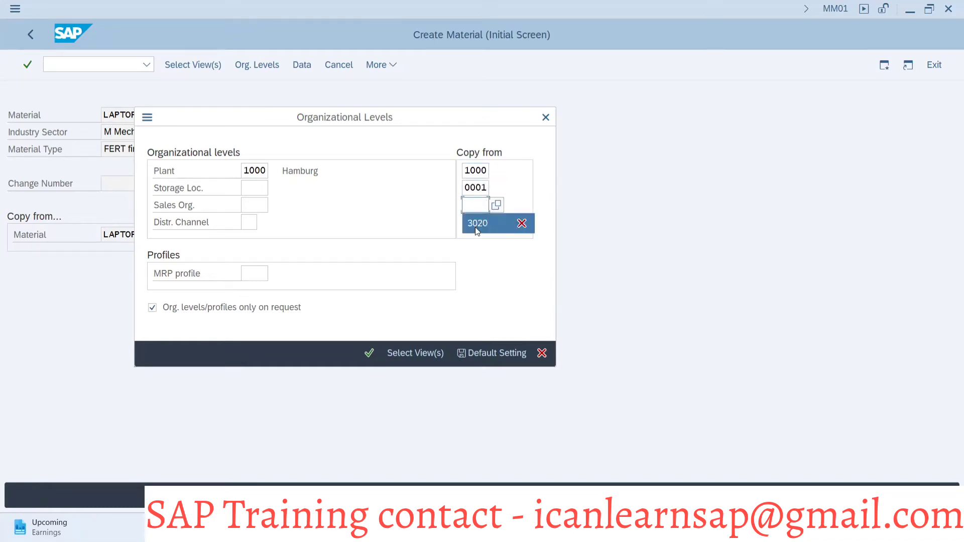
{"action": "left_click", "coordinate": [478, 223]}
{"action": "type", "text": "30"}
- Give the new material storage location 0001, sales org 3020, channel 30, and confirm the warning
{"action": "left_click", "coordinate": [242, 191]}
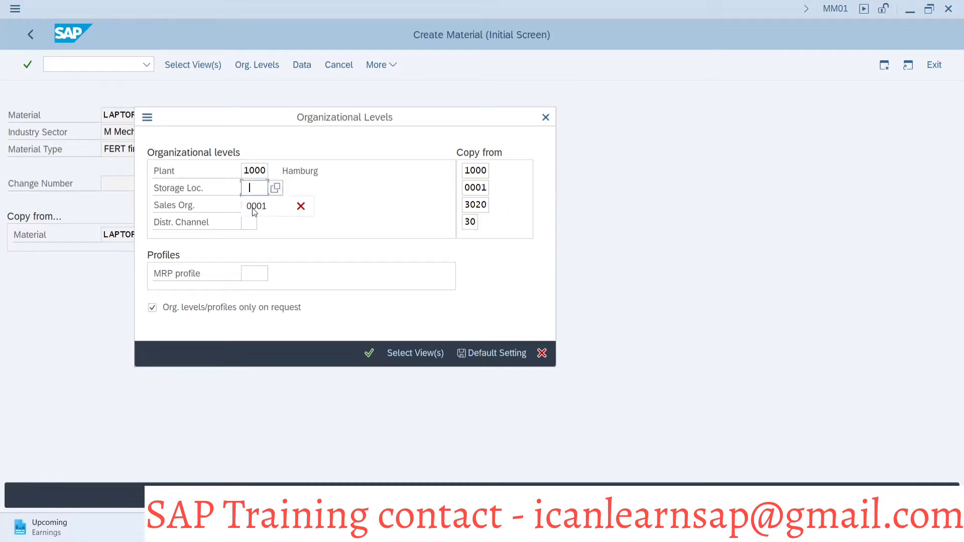
{"action": "left_click", "coordinate": [253, 210]}
{"action": "left_click", "coordinate": [254, 212]}
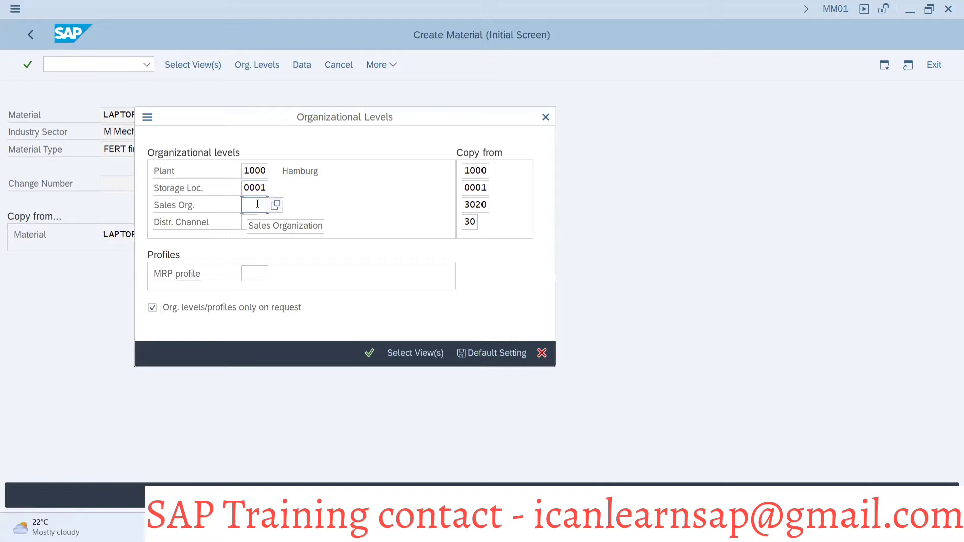
{"action": "left_click", "coordinate": [257, 225]}
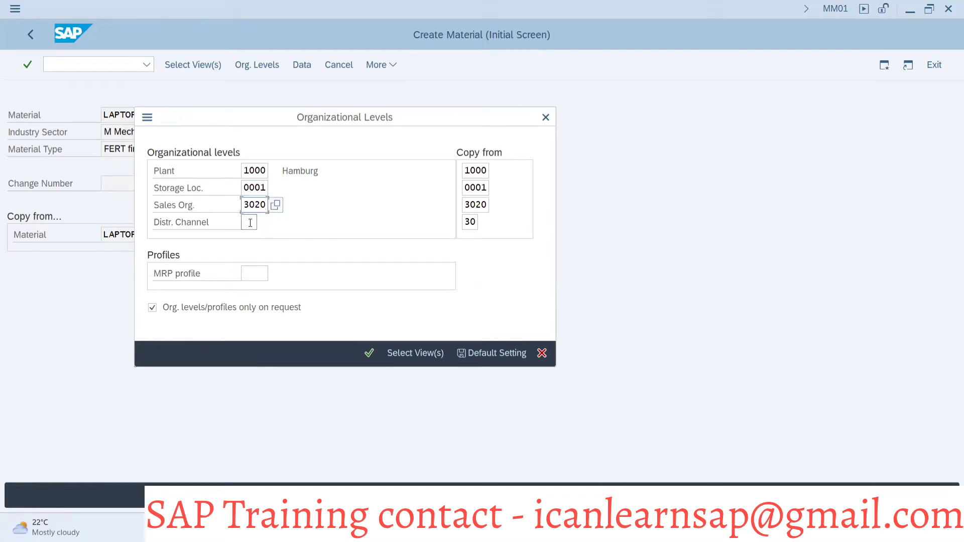
{"action": "left_click", "coordinate": [251, 223]}
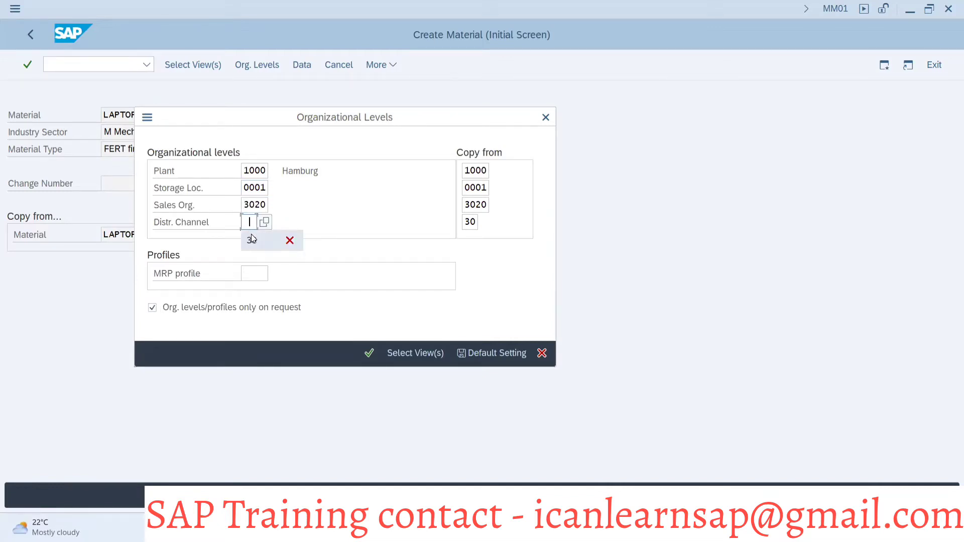
{"action": "left_click", "coordinate": [253, 241]}
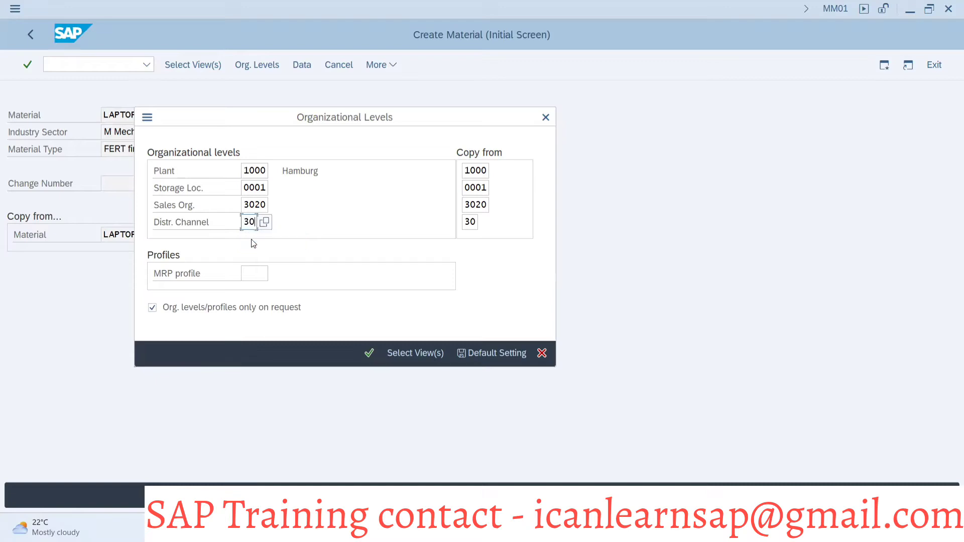
{"action": "left_click", "coordinate": [368, 354]}
{"action": "left_click", "coordinate": [334, 445]}
{"action": "left_click", "coordinate": [187, 113]}
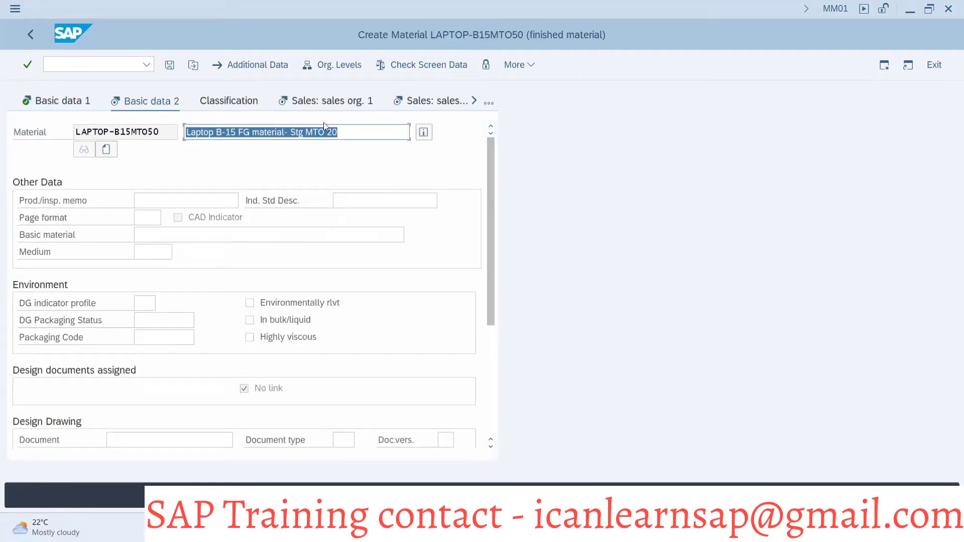
- Change the description ending to 50 and advance through the sales and foreign trade views
{"action": "left_click", "coordinate": [339, 132]}
{"action": "key", "text": "BackSpace"}
{"action": "key", "text": "BackSpace"}
{"action": "type", "text": "50"}
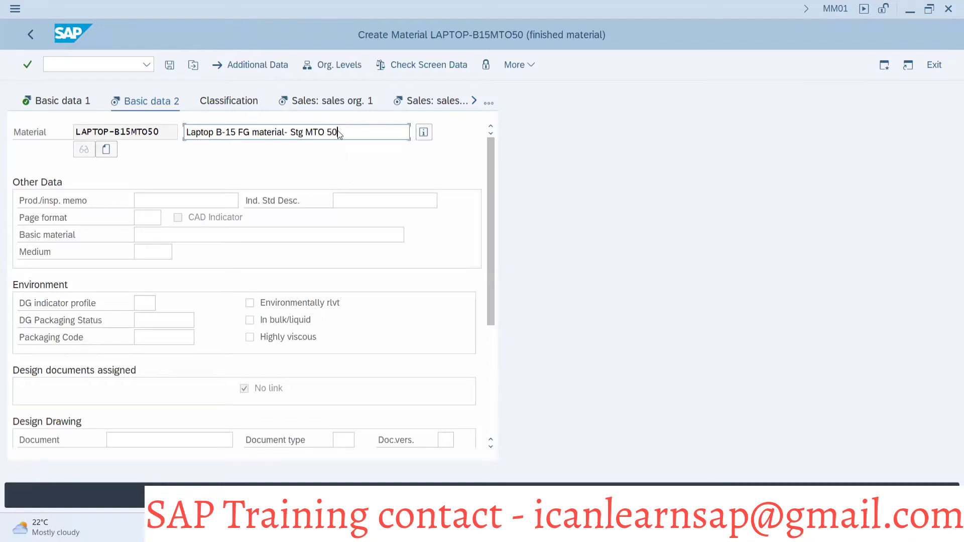
{"action": "key", "text": "Return"}
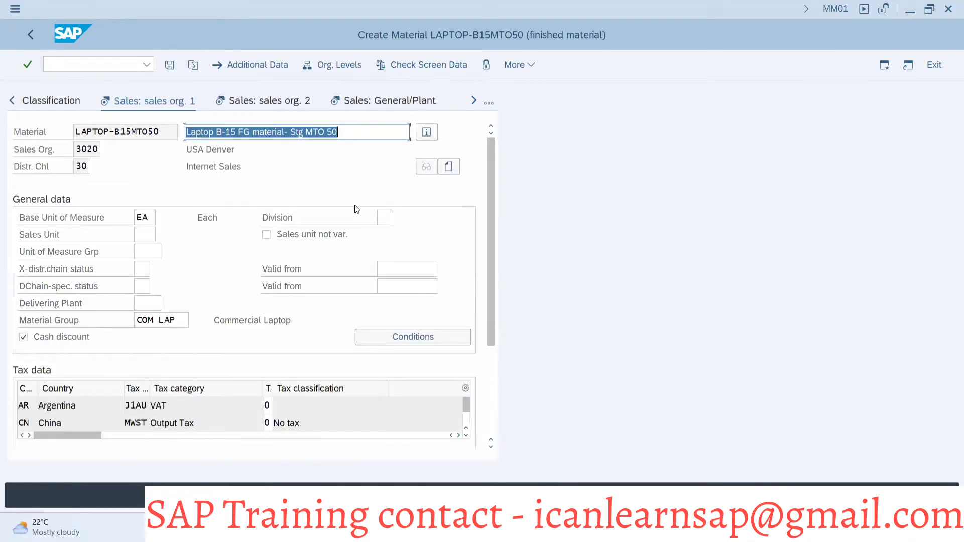
{"action": "key", "text": "Return"}
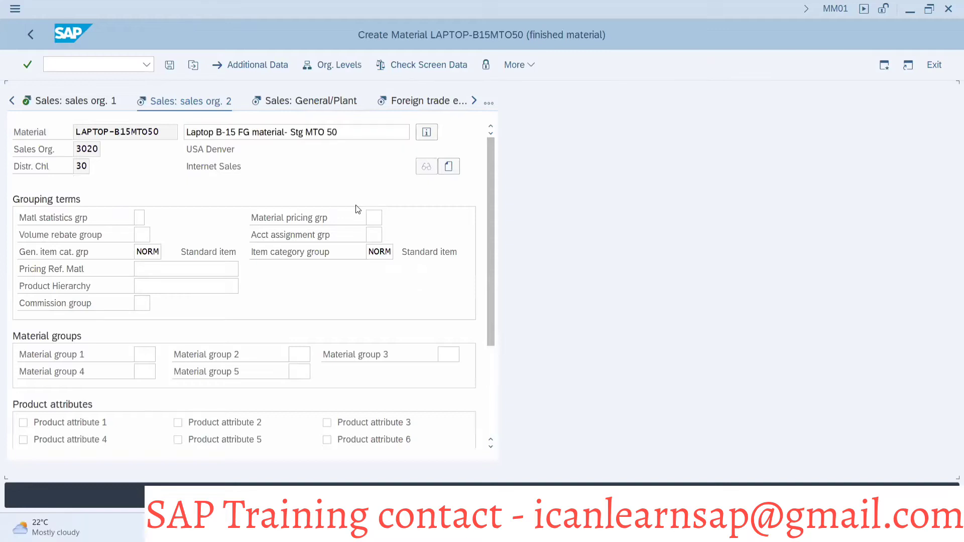
{"action": "key", "text": "Return"}
{"action": "key", "text": "Return"}
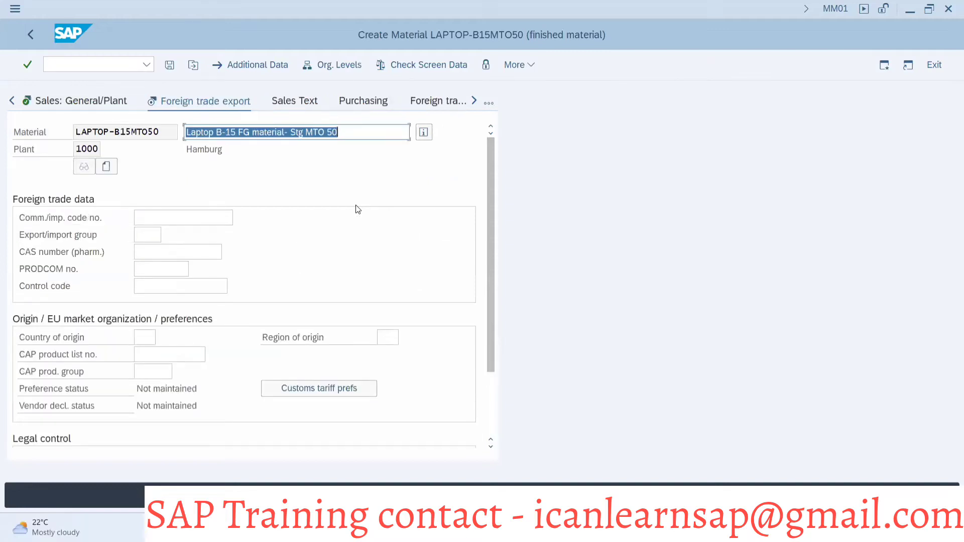
{"action": "key", "text": "Return"}
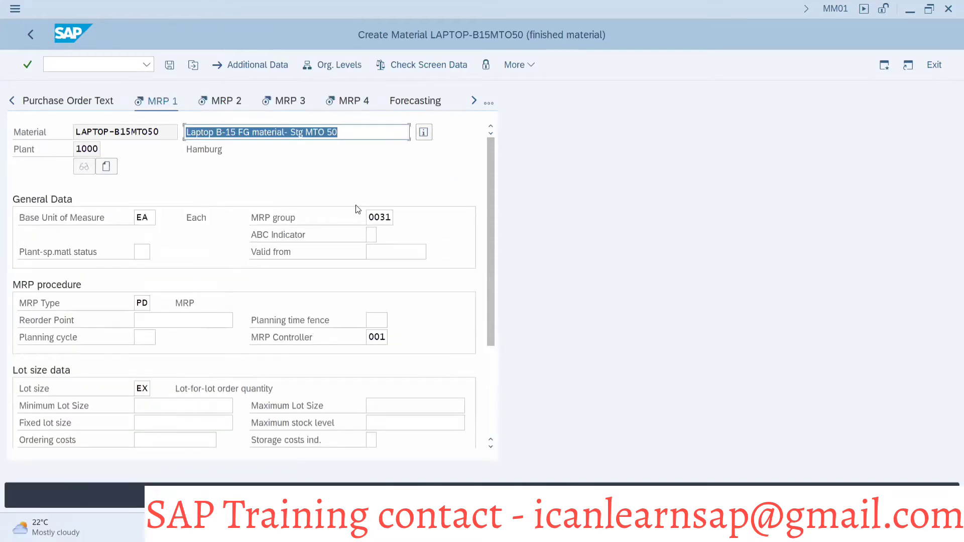
{"action": "left_click", "coordinate": [493, 376]}
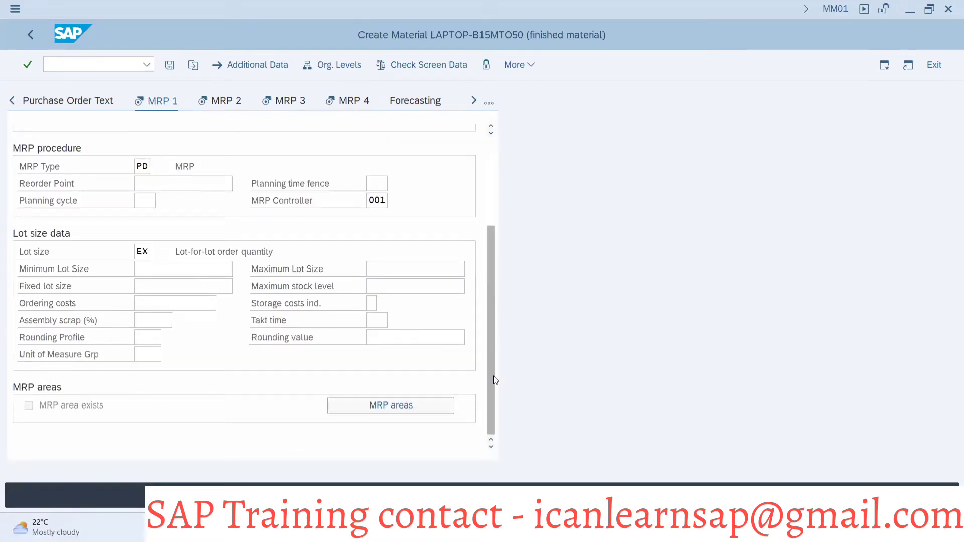
{"action": "key", "text": "Return"}
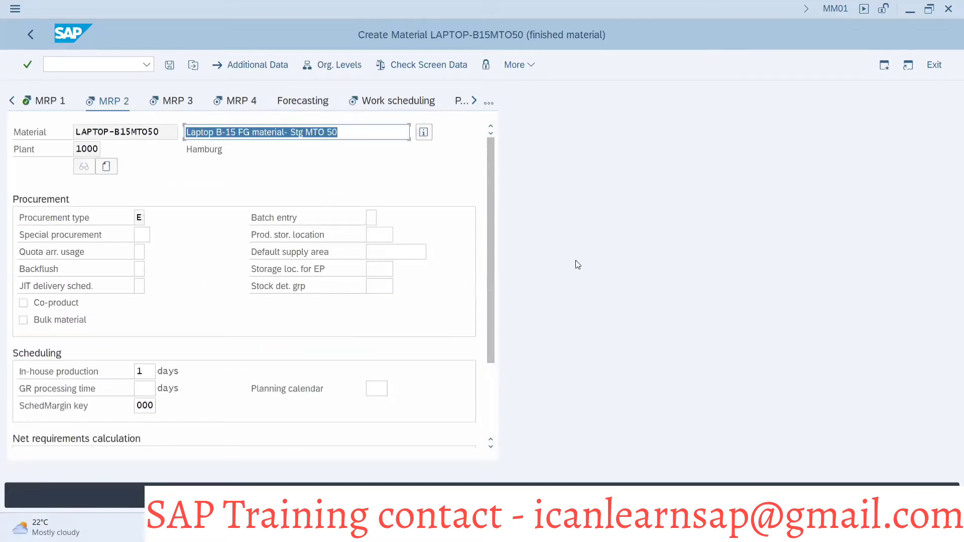
- Clear the existing safety stock of 100 on the MRP 2 view
{"action": "left_click", "coordinate": [492, 431]}
{"action": "left_click", "coordinate": [165, 357]}
{"action": "key", "text": "BackSpace"}
{"action": "key", "text": "BackSpace"}
{"action": "key", "text": "BackSpace"}
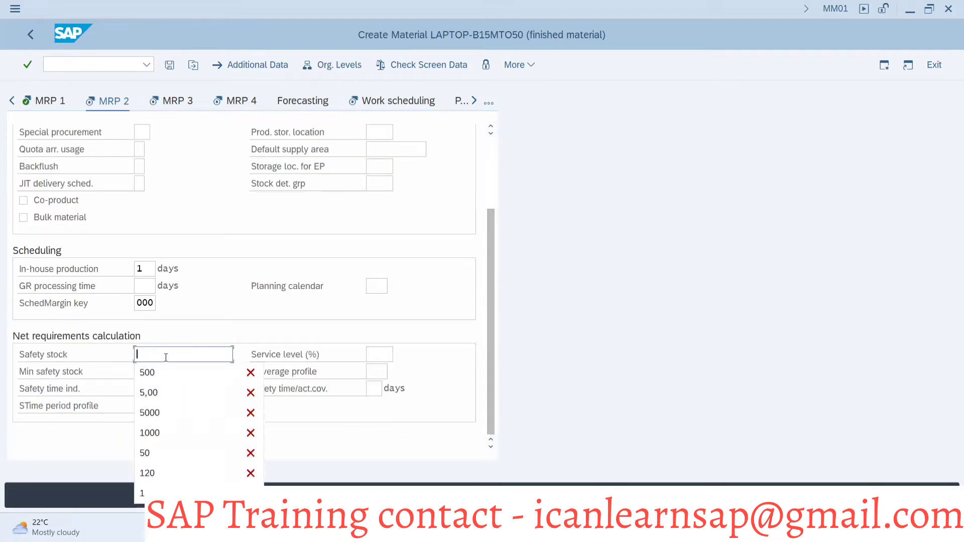
{"action": "key", "text": "Return"}
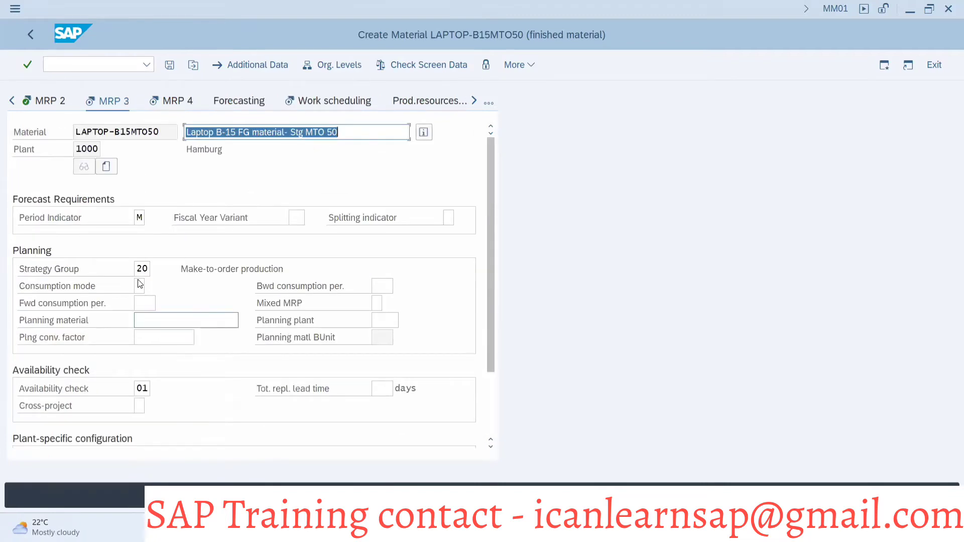
- Set strategy group 50, consumption mode 2, and backward and forward consumption periods of 999
{"action": "left_click", "coordinate": [140, 269]}
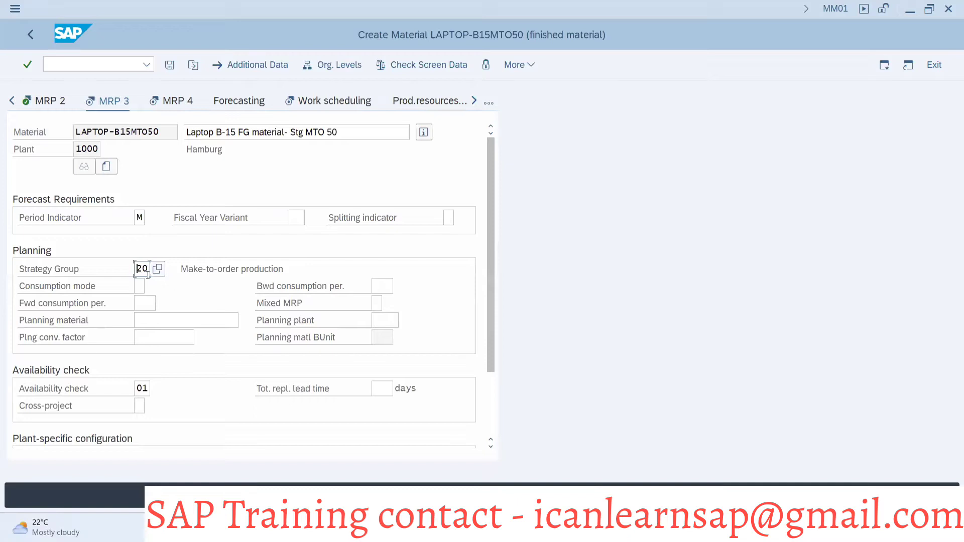
{"action": "key", "text": "Delete"}
{"action": "type", "text": "5"}
{"action": "left_click", "coordinate": [141, 286]}
{"action": "type", "text": "2"}
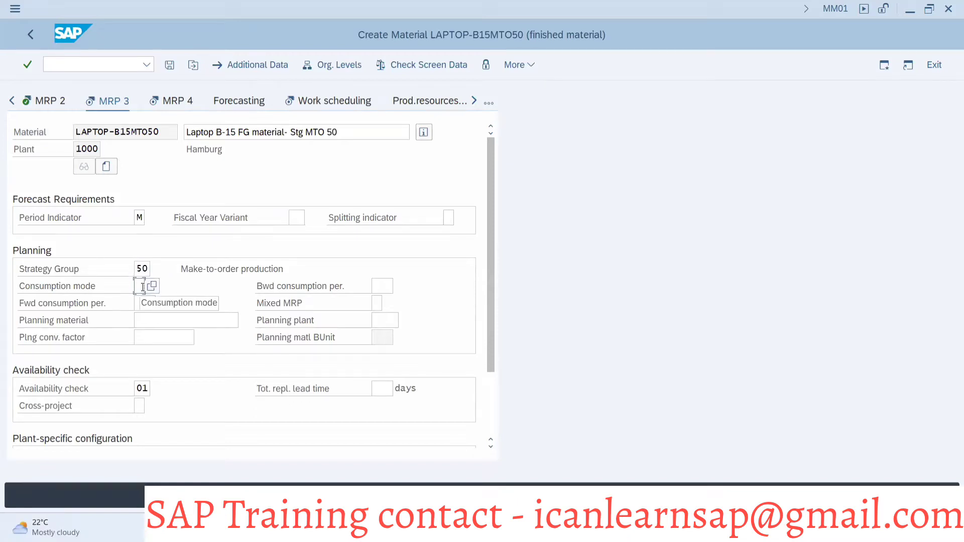
{"action": "left_click", "coordinate": [380, 286]}
{"action": "left_click", "coordinate": [385, 323]}
{"action": "left_click", "coordinate": [145, 303]}
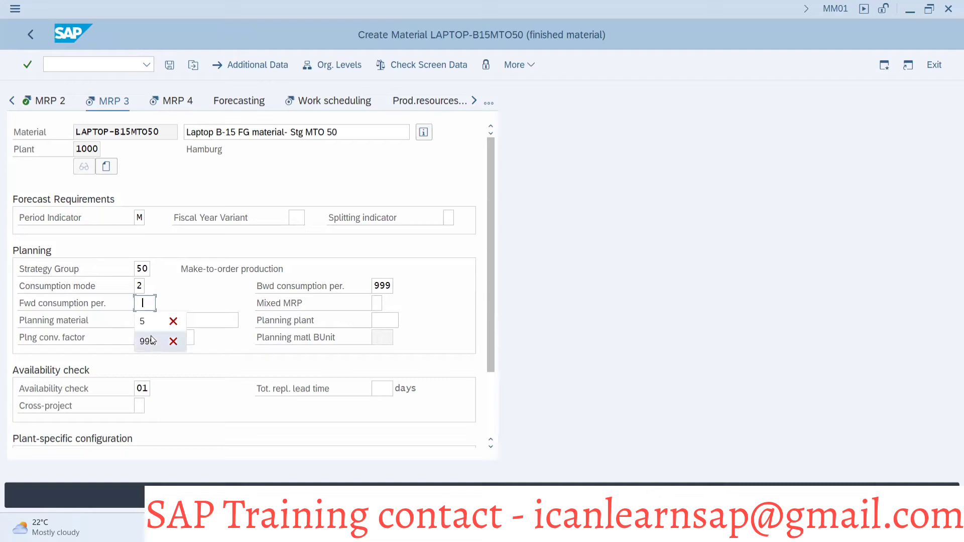
{"action": "left_click", "coordinate": [151, 343]}
- Advance through the MRP 4, work scheduling and accounting views and save the new material
{"action": "key", "text": "Return"}
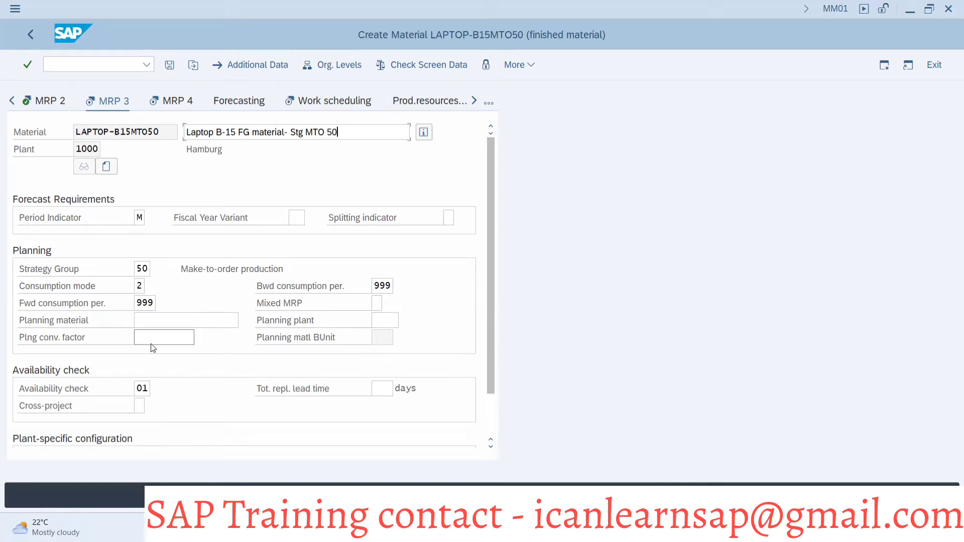
{"action": "key", "text": "Return"}
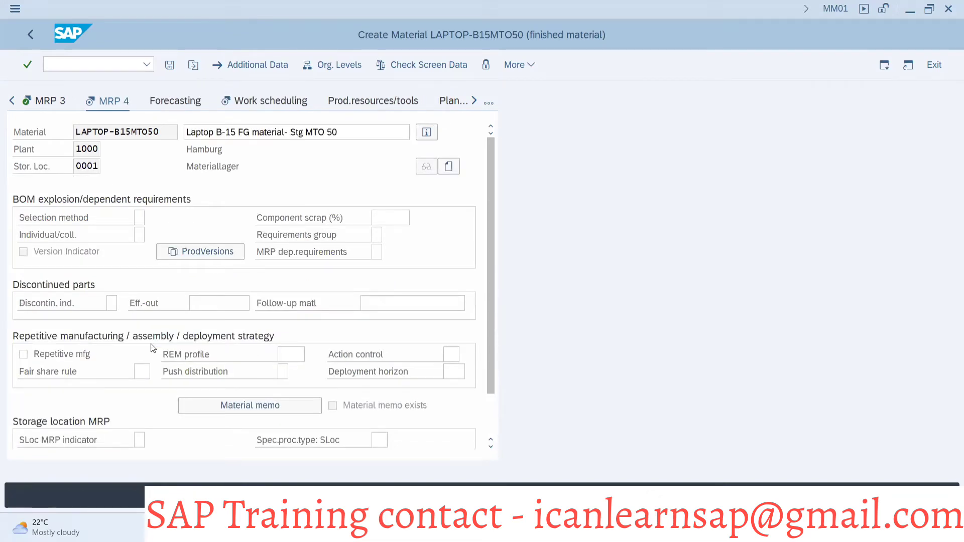
{"action": "key", "text": "Return"}
{"action": "key", "text": "Return"}
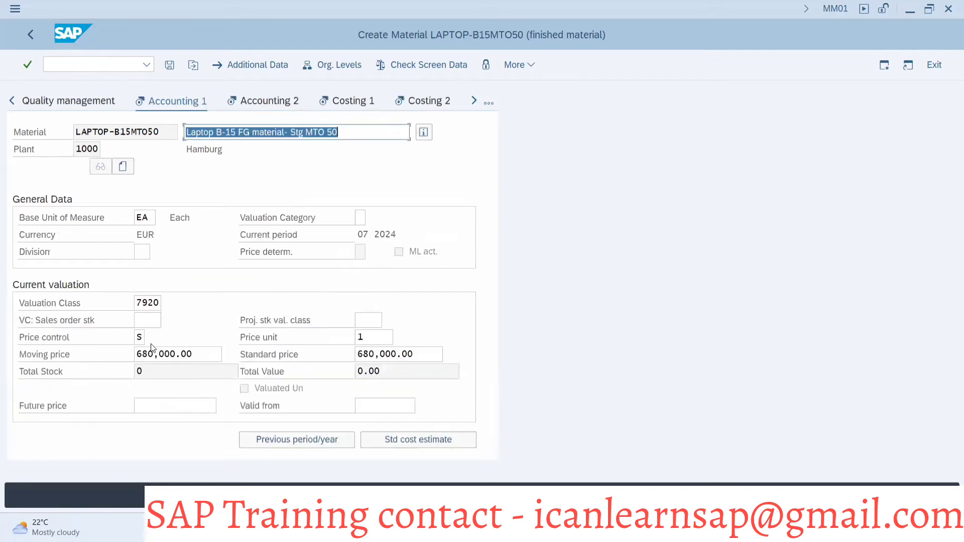
{"action": "key", "text": "Return"}
{"action": "key", "text": "Return"}
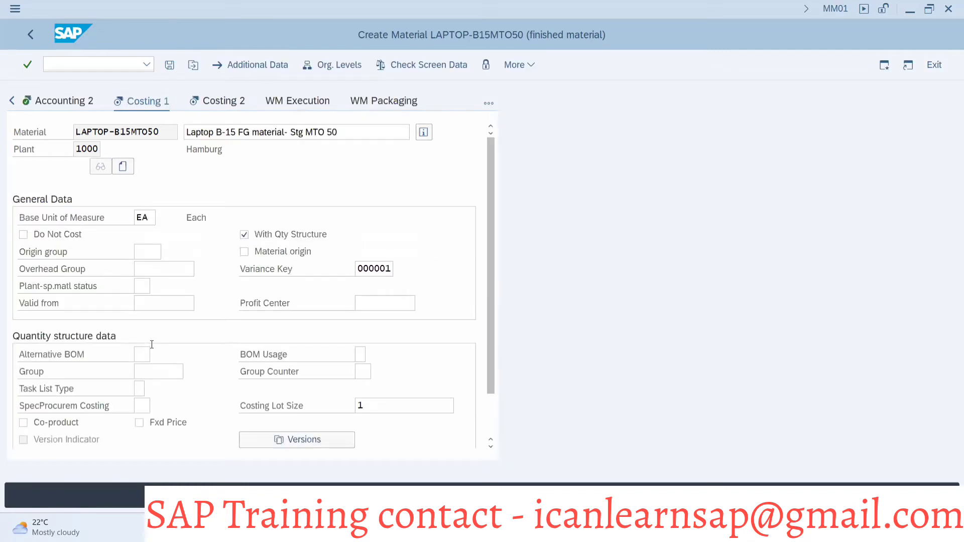
{"action": "key", "text": "Return"}
{"action": "key", "text": "Return"}
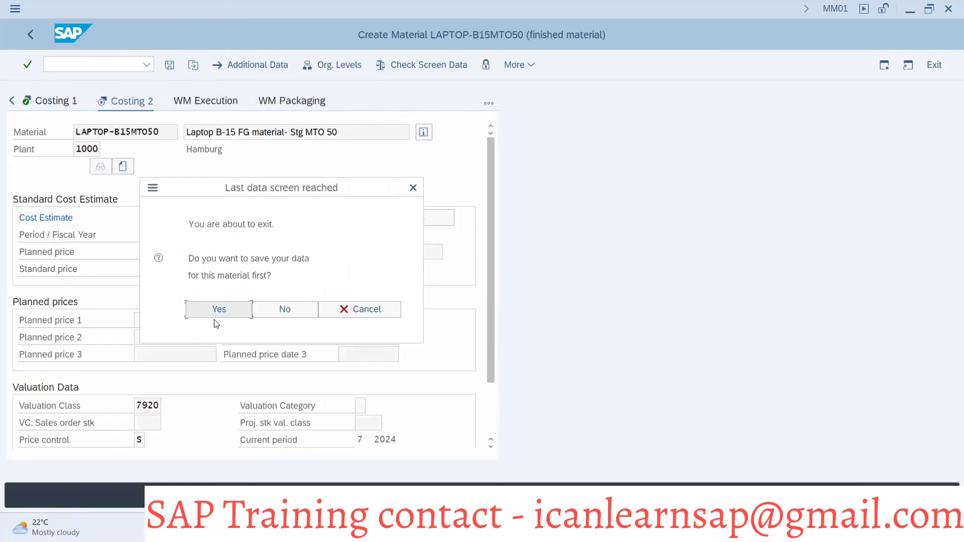
{"action": "left_click", "coordinate": [223, 312]}
{"action": "left_click", "coordinate": [69, 64]}
{"action": "type", "text": "/nmd04"}
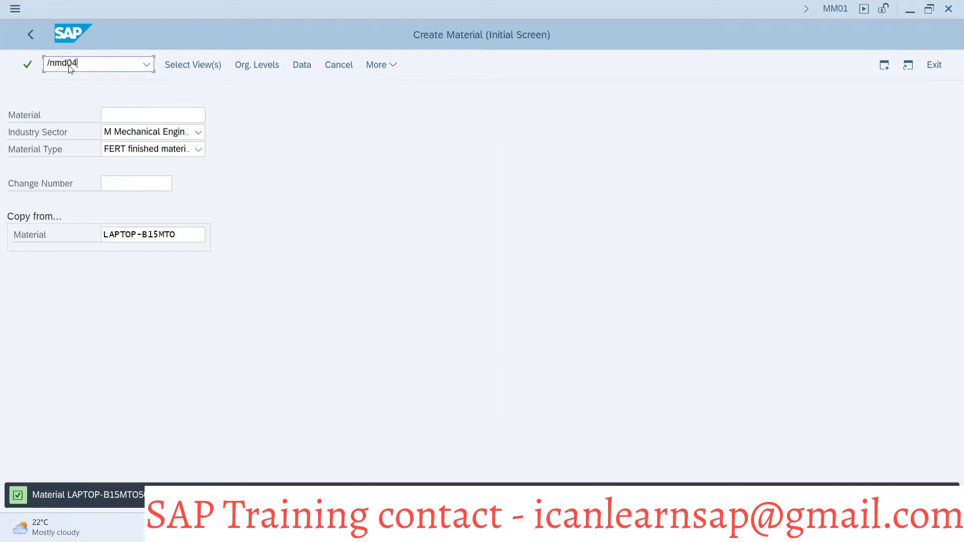
- Display the stock/requirements list for LAPTOP-B15MTO50
{"action": "key", "text": "Return"}
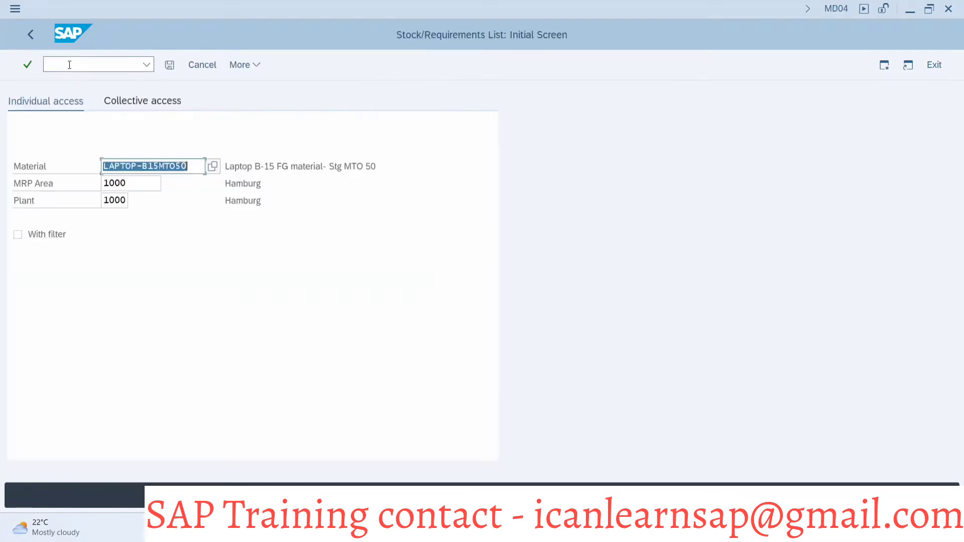
{"action": "key", "text": "Return"}
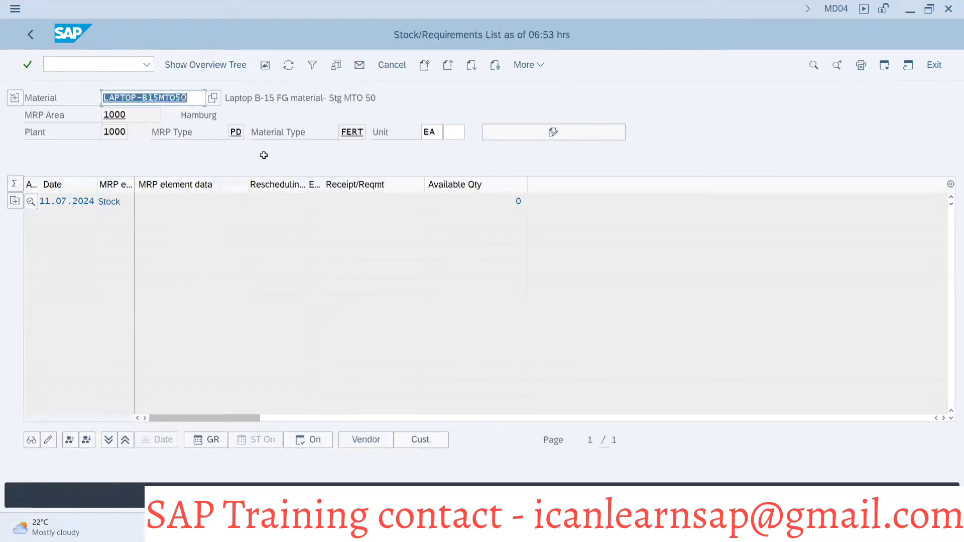
{"action": "left_click", "coordinate": [196, 99]}
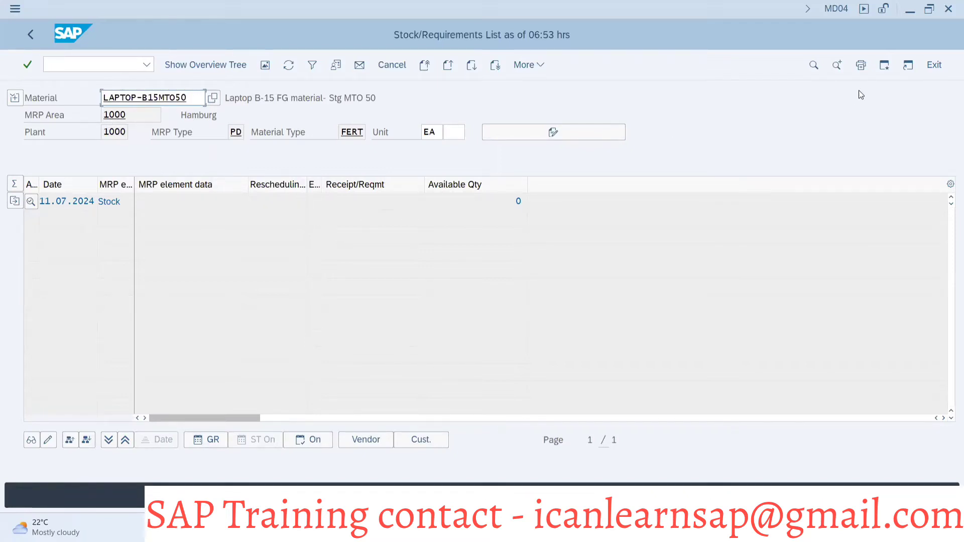
{"action": "left_click", "coordinate": [883, 68]}
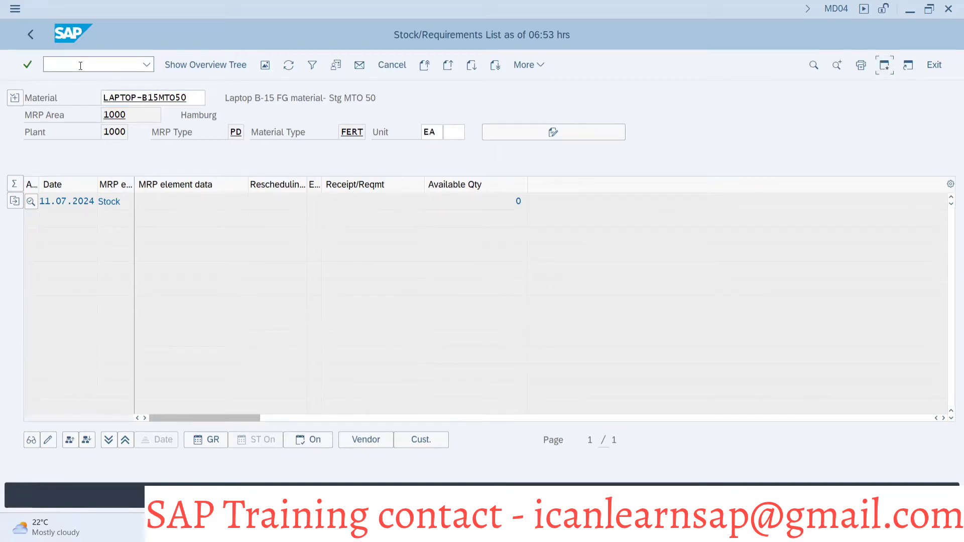
- Close the sales order stock breakdown and start MD61 with /nmd61
{"action": "key", "text": "alt+Tab"}
{"action": "key", "text": "alt+Tab"}
{"action": "key", "text": "alt+Tab"}
{"action": "key", "text": "alt+Tab"}
{"action": "key", "text": "alt+Tab"}
{"action": "key", "text": "alt+Tab"}
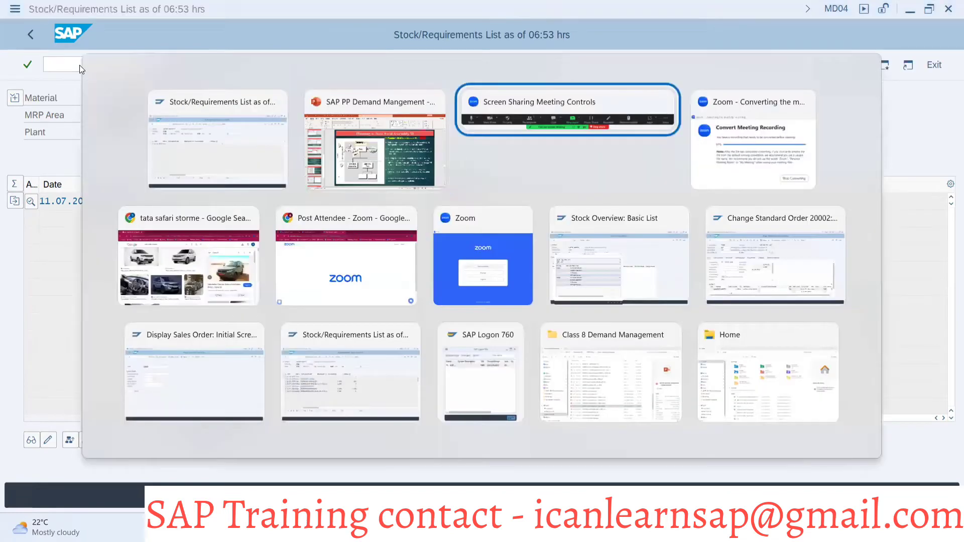
{"action": "key", "text": "alt+Tab"}
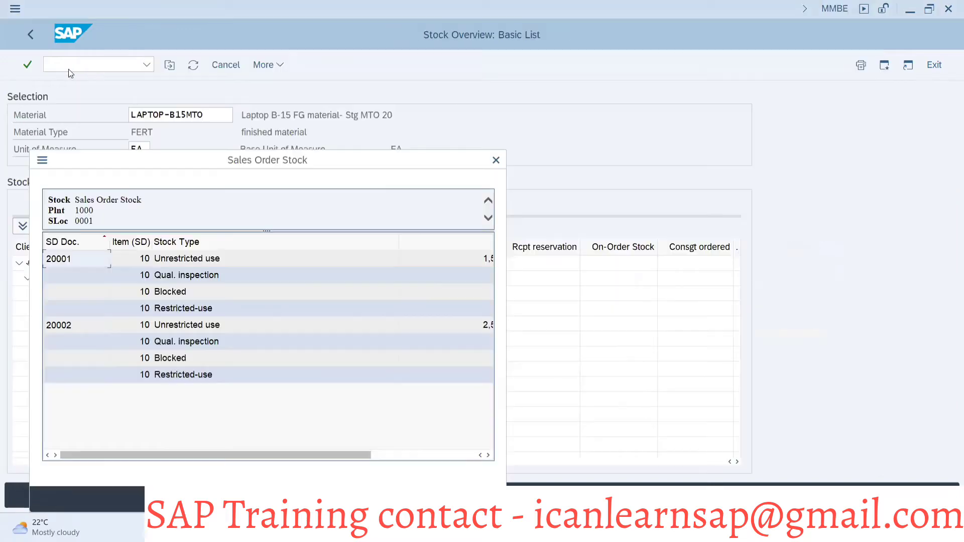
{"action": "left_click", "coordinate": [495, 159]}
{"action": "left_click", "coordinate": [104, 66]}
{"action": "type", "text": "/nmd61"}
{"action": "key", "text": "Return"}
{"action": "key", "text": "Return"}
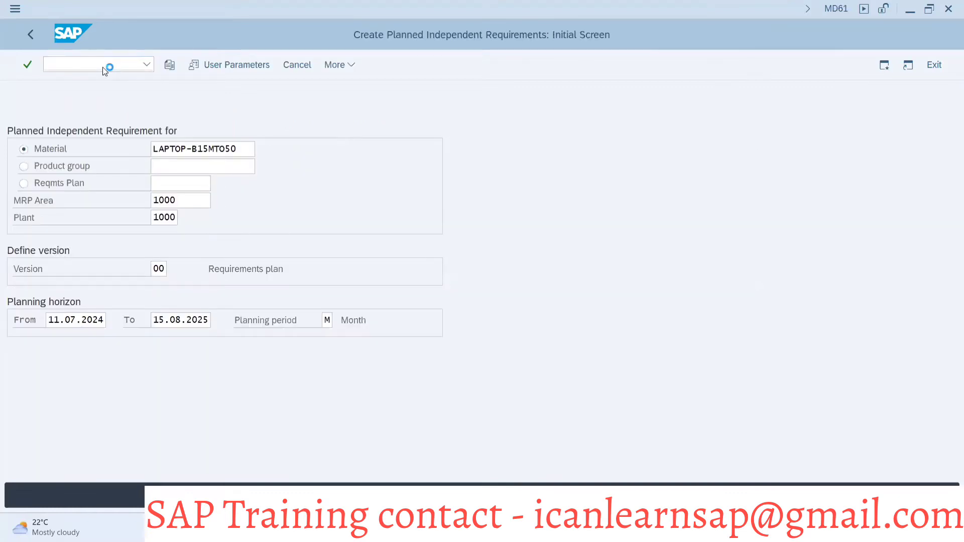
- Save requirements of 1000, 2000 and 3000 for M 07–09.2024, then refresh the stock/requirements list
{"action": "type", "text": "1000"}
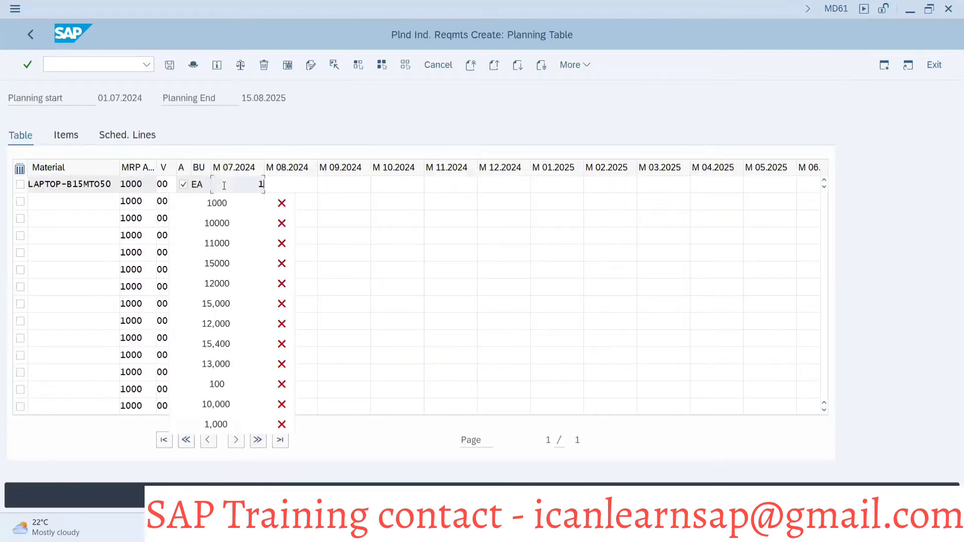
{"action": "left_click", "coordinate": [289, 184]}
{"action": "type", "text": "2000"}
{"action": "left_click", "coordinate": [335, 186]}
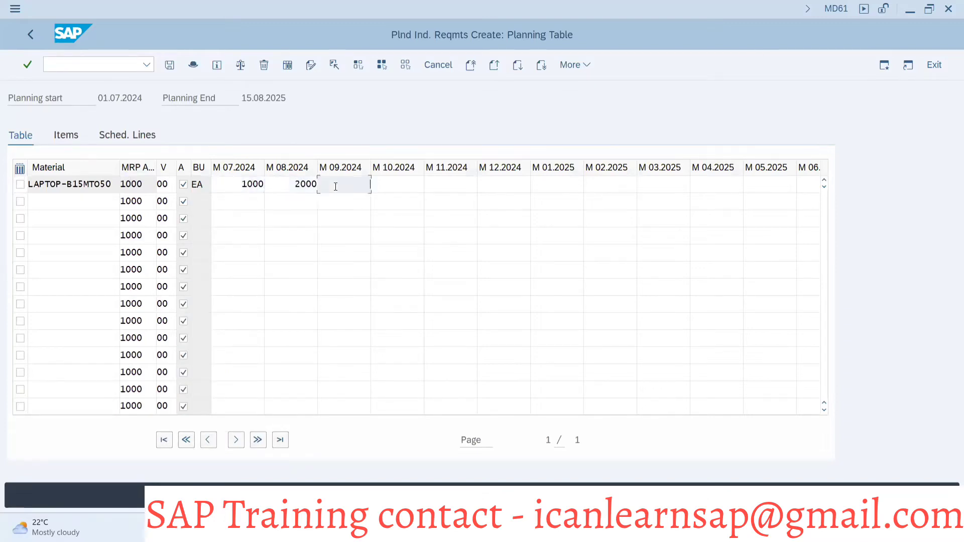
{"action": "type", "text": "3000"}
{"action": "left_click", "coordinate": [170, 65]}
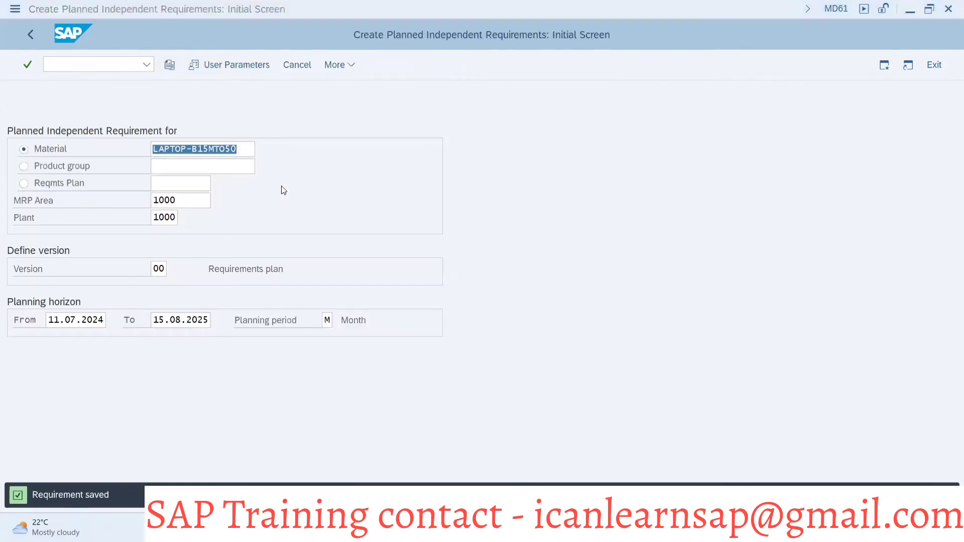
{"action": "key", "text": "alt+Tab"}
{"action": "left_click", "coordinate": [288, 65]}
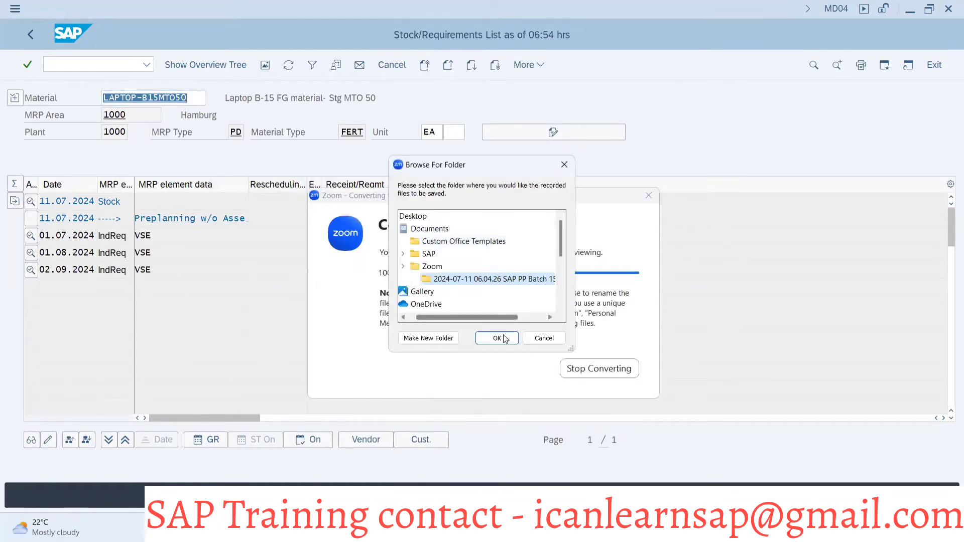
- Run single-item multi-level MRP for LAPTOP-B15MTO50 with planning mode 3
{"action": "left_click", "coordinate": [495, 338]}
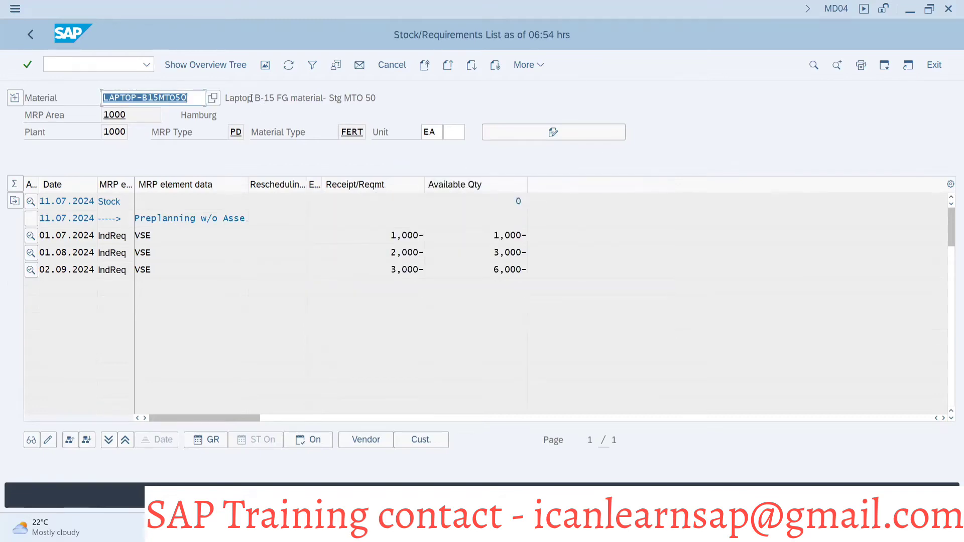
{"action": "key", "text": "alt+Tab"}
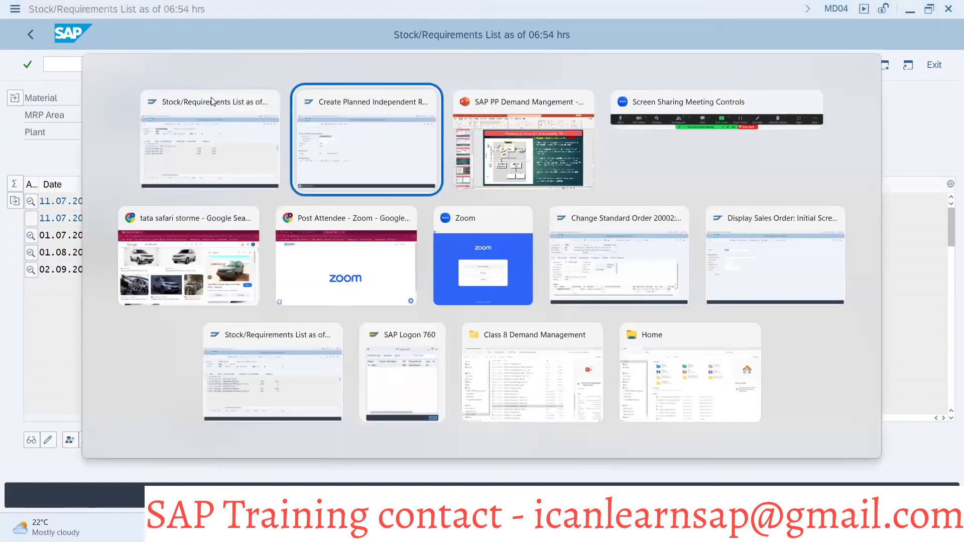
{"action": "type", "text": "/nmd02"}
{"action": "key", "text": "Return"}
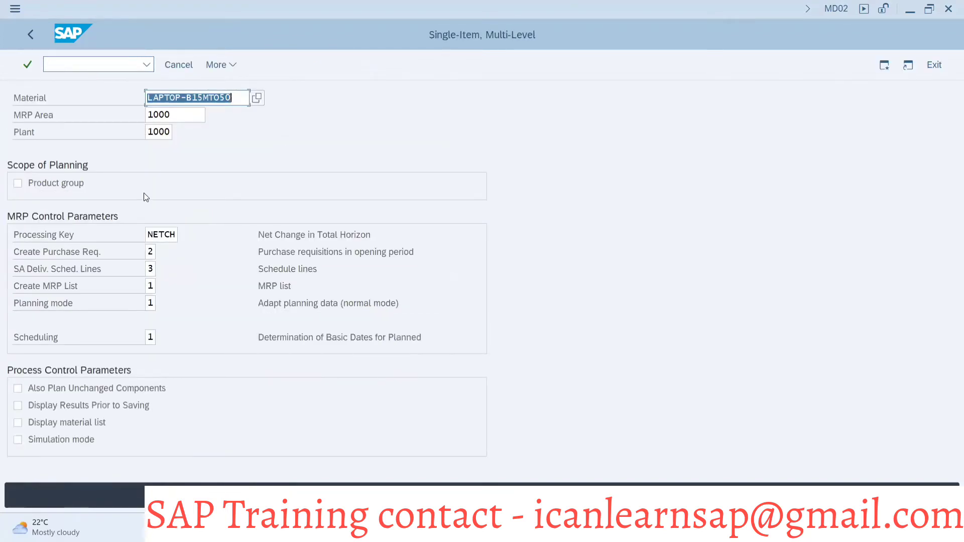
{"action": "left_click", "coordinate": [153, 305]}
{"action": "key", "text": "Return"}
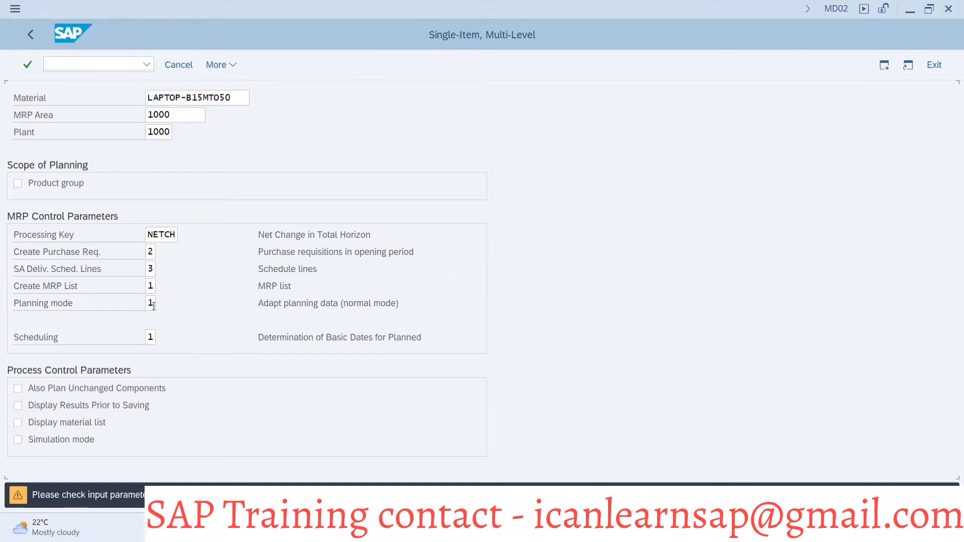
{"action": "type", "text": "3"}
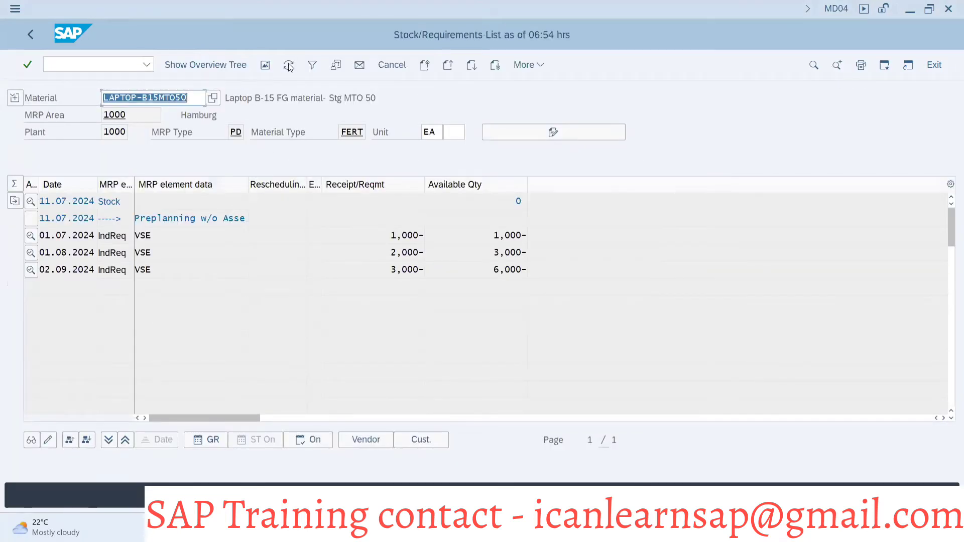
- Refresh MD04 and inspect the first planned order's details, showing order type VP
{"action": "left_click", "coordinate": [289, 64]}
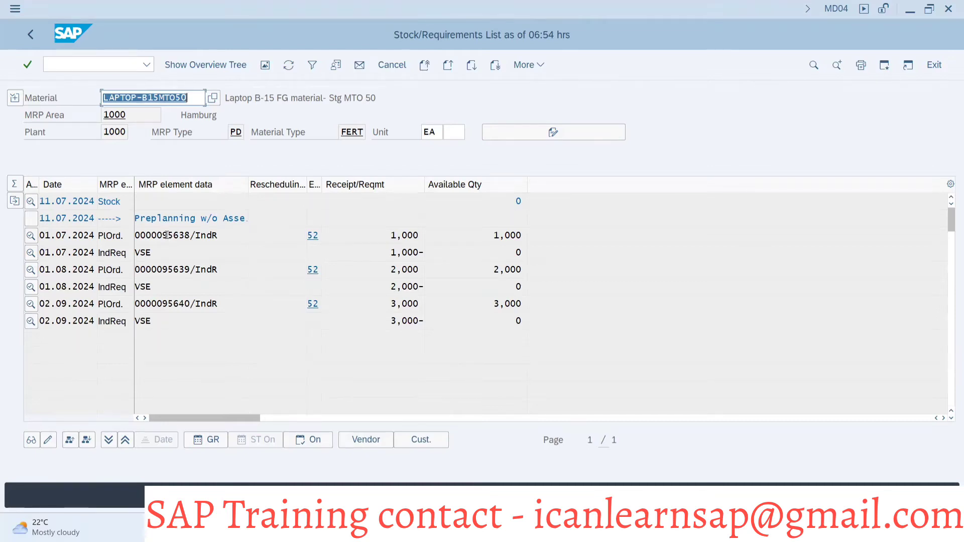
{"action": "double_click", "coordinate": [168, 235]}
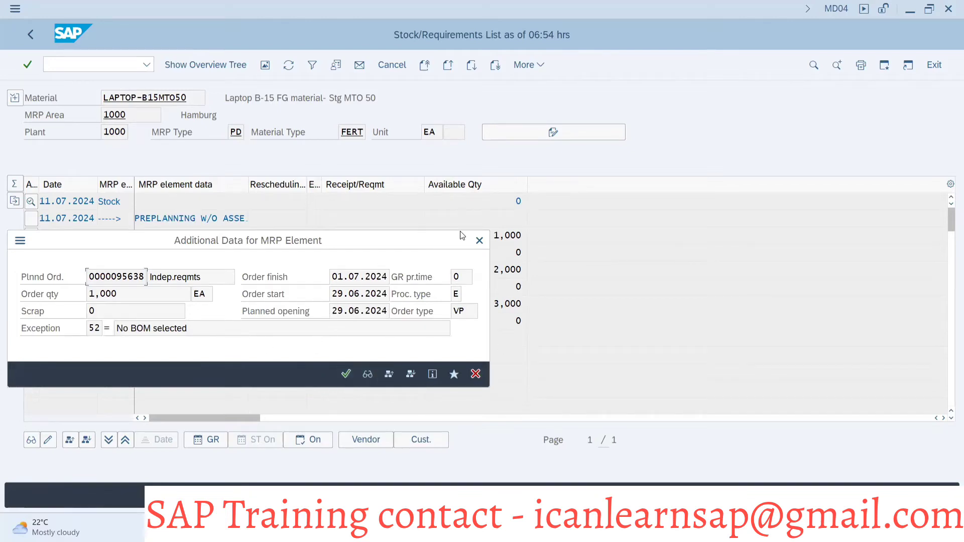
{"action": "left_click", "coordinate": [479, 240]}
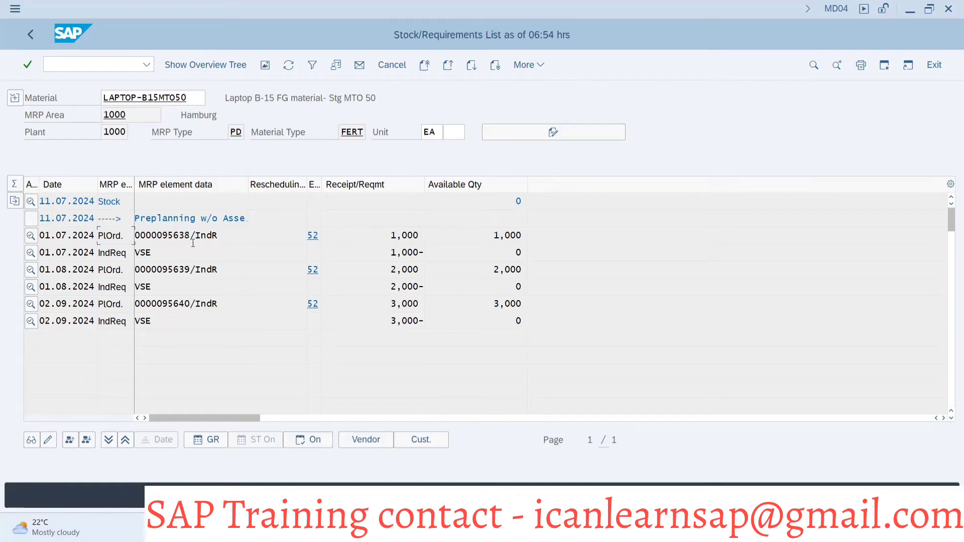
{"action": "double_click", "coordinate": [177, 237]}
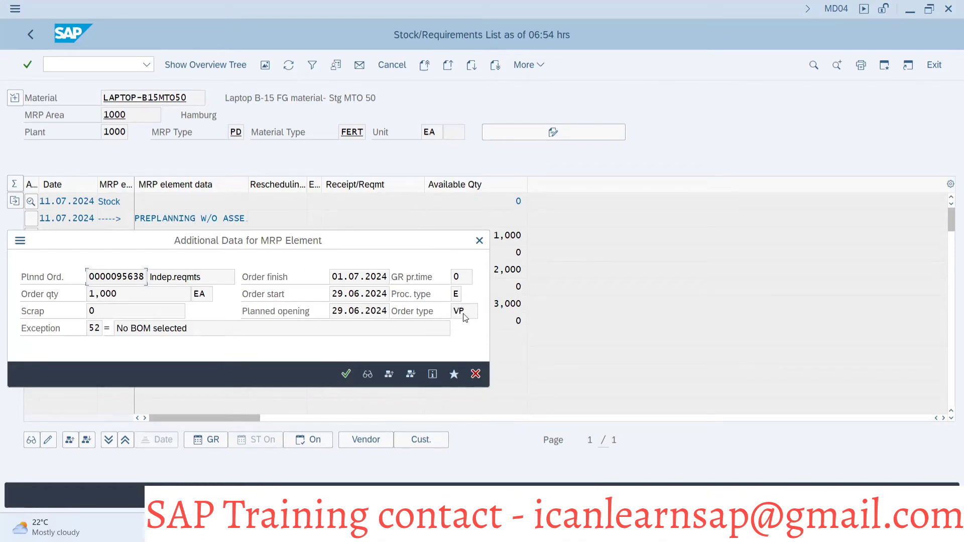
{"action": "left_click", "coordinate": [480, 242]}
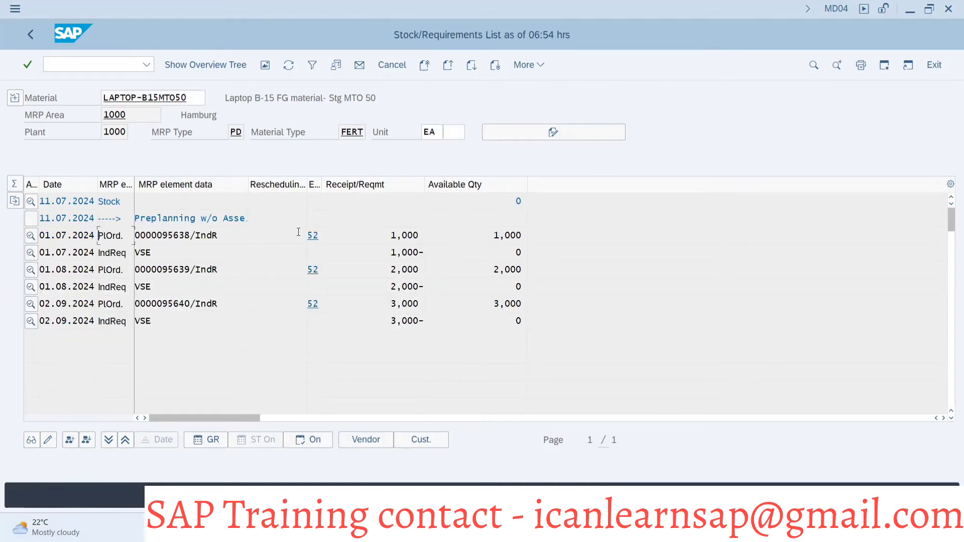
- Return to the strategy 50 slides in PowerPoint
{"action": "left_click", "coordinate": [188, 100]}
{"action": "double_click", "coordinate": [190, 99]}
{"action": "left_click", "coordinate": [189, 99]}
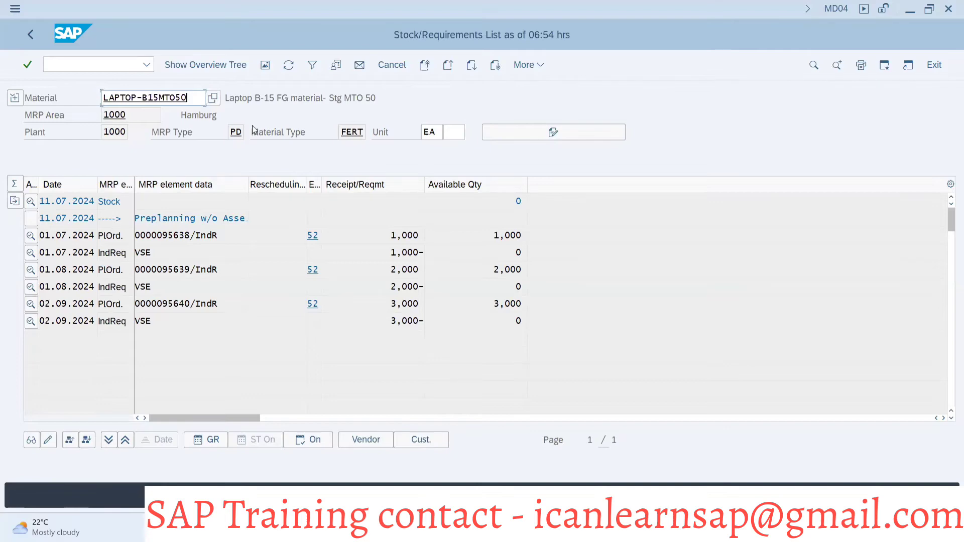
{"action": "key", "text": "alt+Tab"}
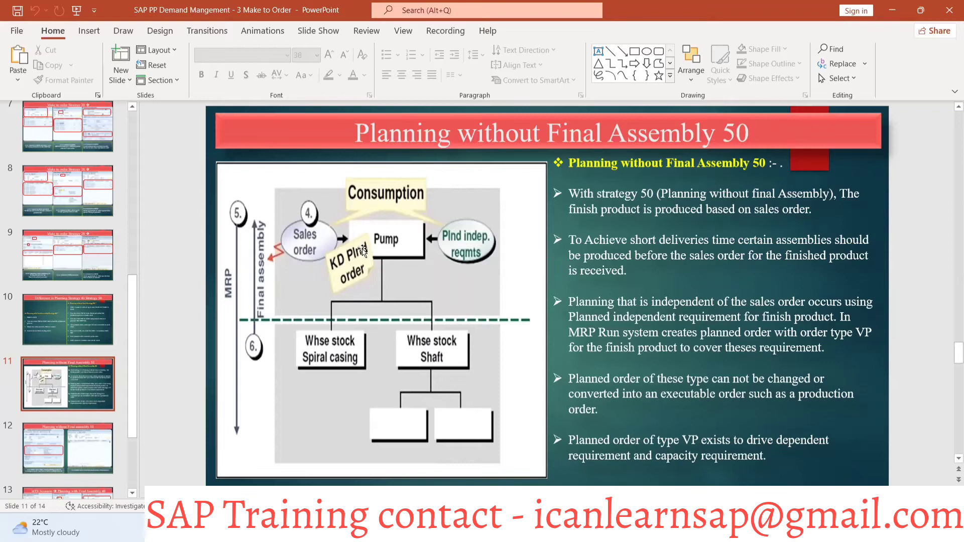
- Display slide 10, which compares planning strategy 40 with strategy 50
{"action": "left_click", "coordinate": [52, 300]}
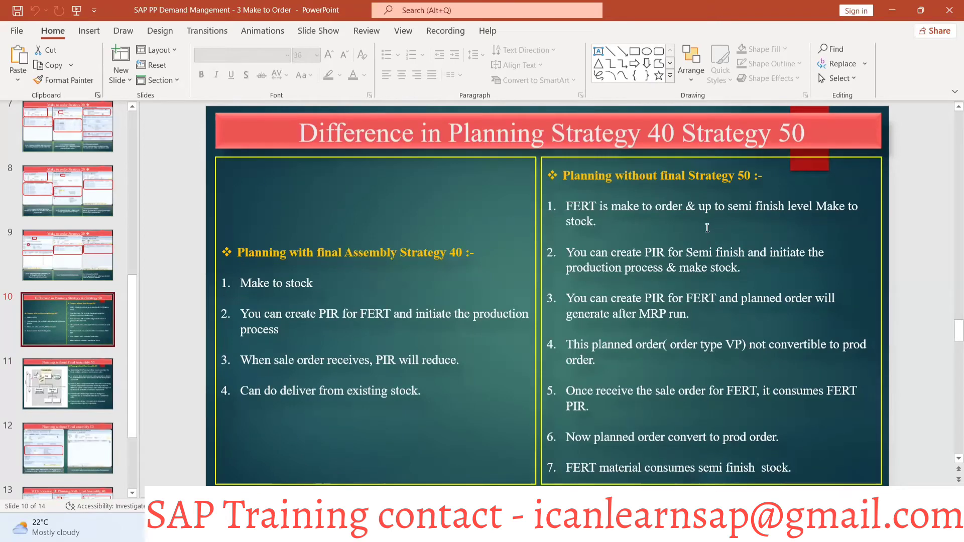
{"action": "left_click", "coordinate": [423, 318]}
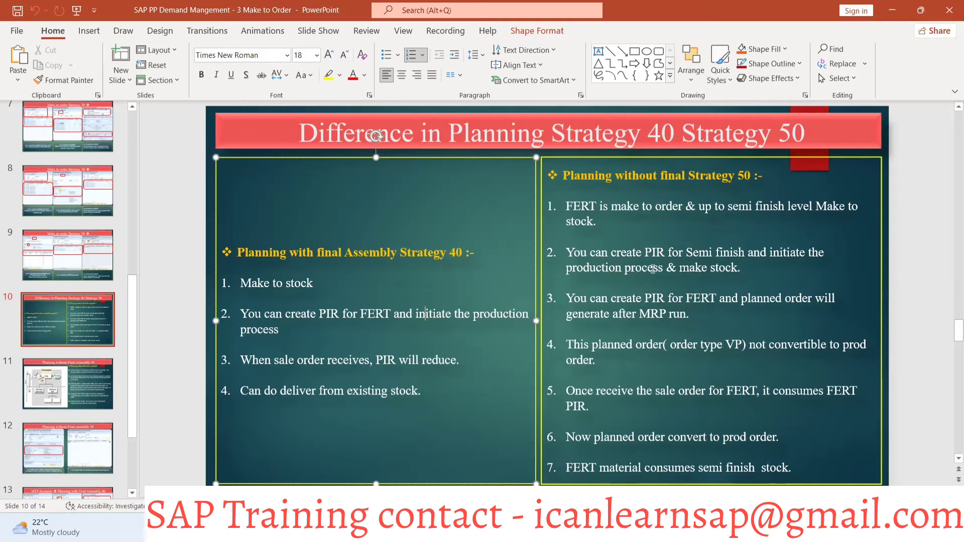
- Return to slide 11, 'Planning without Final Assembly 50'
{"action": "left_click", "coordinate": [102, 390]}
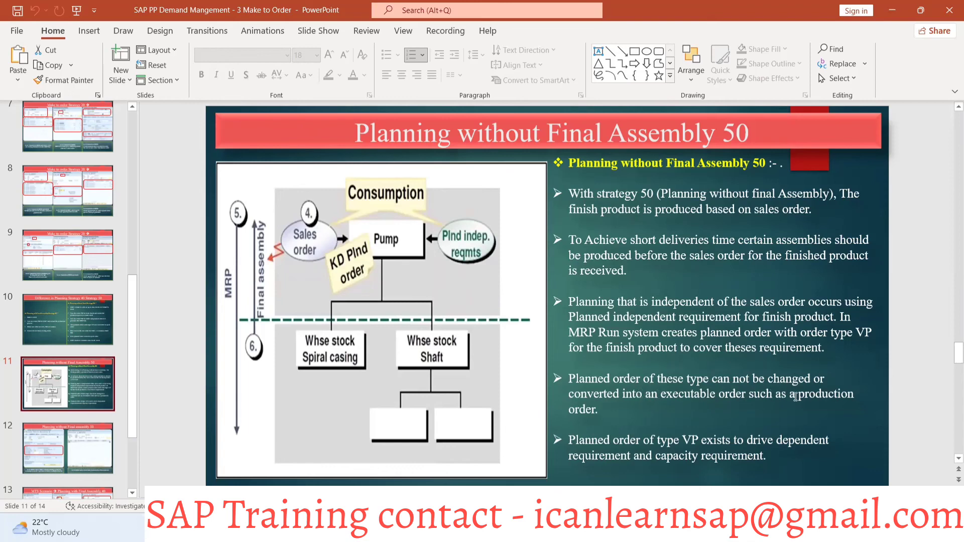
- In MD04, view the first VP planned order's details for LAPTOP-B15MTO50, then close them
{"action": "key", "text": "alt+Tab"}
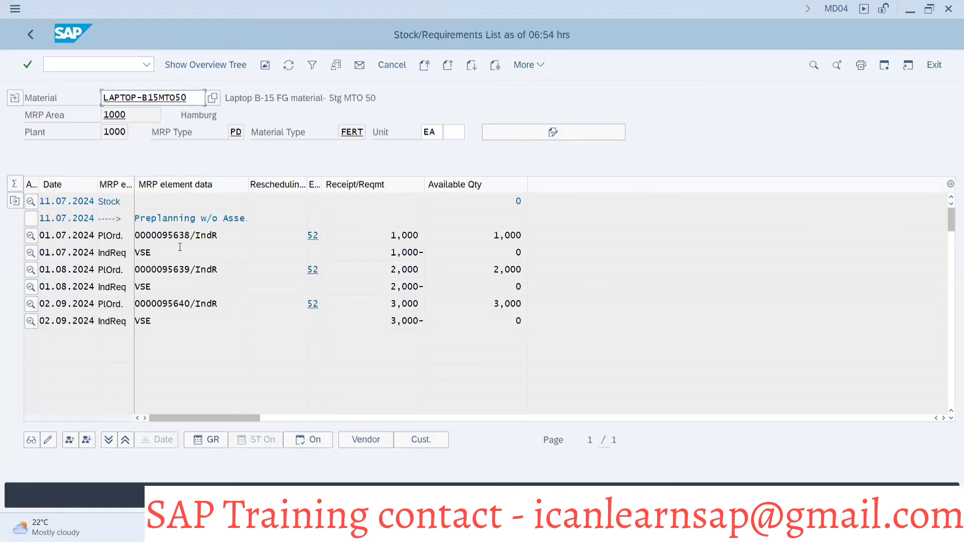
{"action": "double_click", "coordinate": [178, 240]}
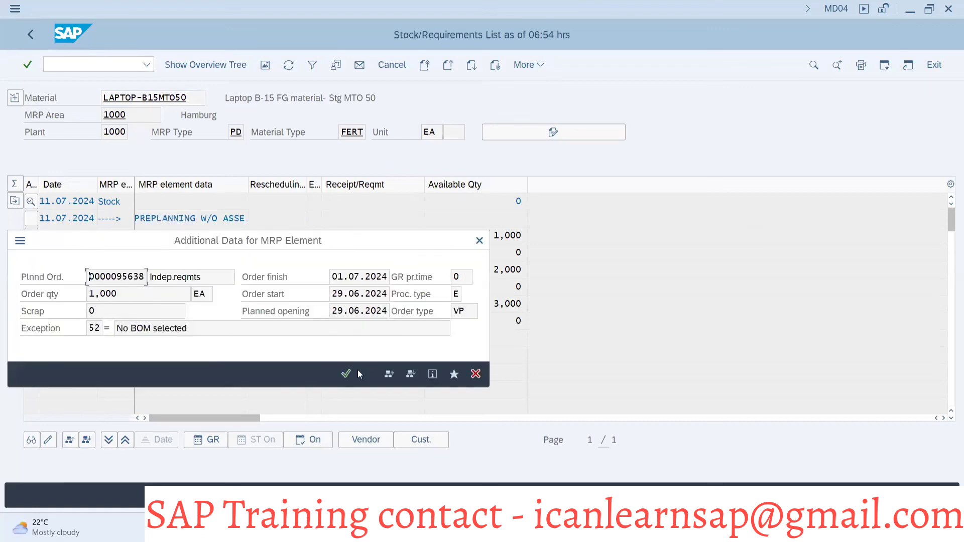
{"action": "left_click", "coordinate": [480, 240]}
- Check the strategy 50 slides again, then return to the stock/requirements list's More functions
{"action": "key", "text": "alt+Tab"}
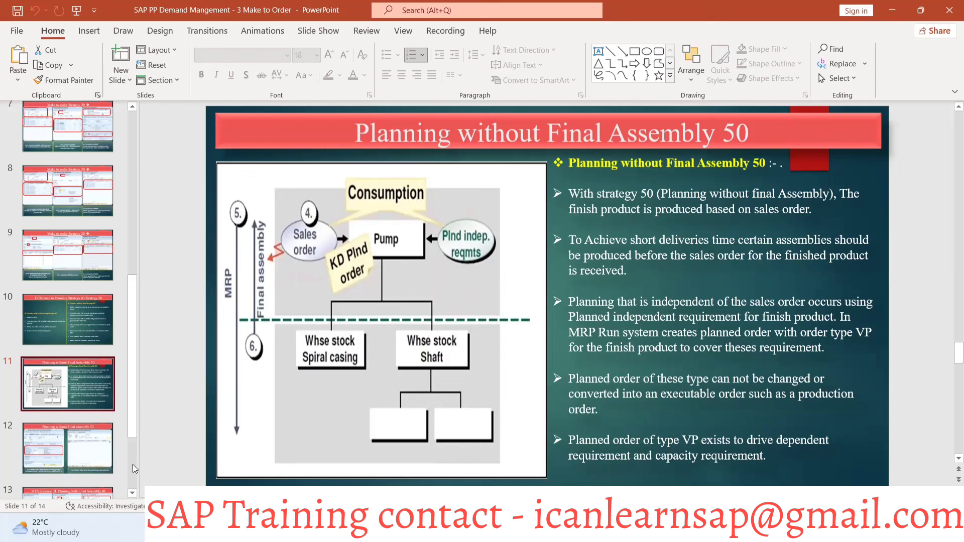
{"action": "key", "text": "alt+Tab"}
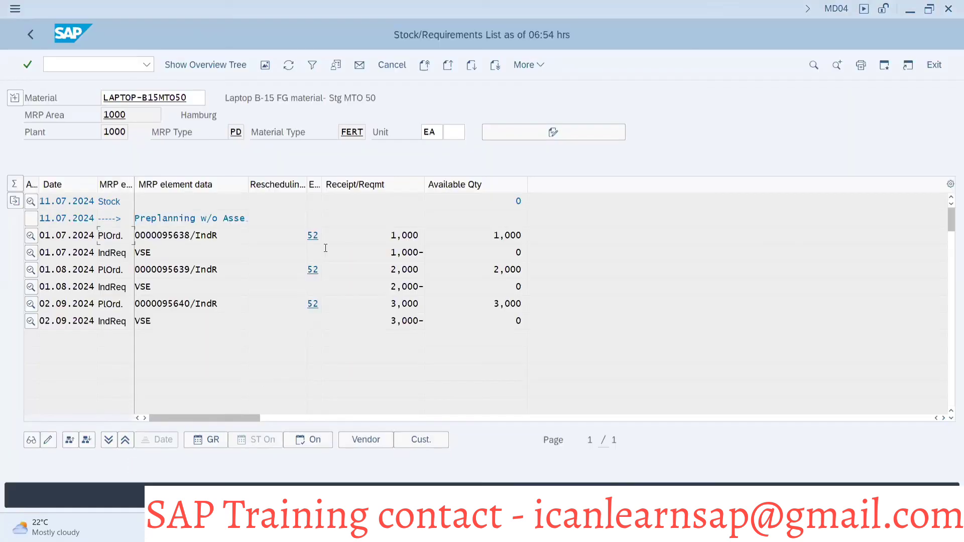
{"action": "left_click", "coordinate": [529, 64]}
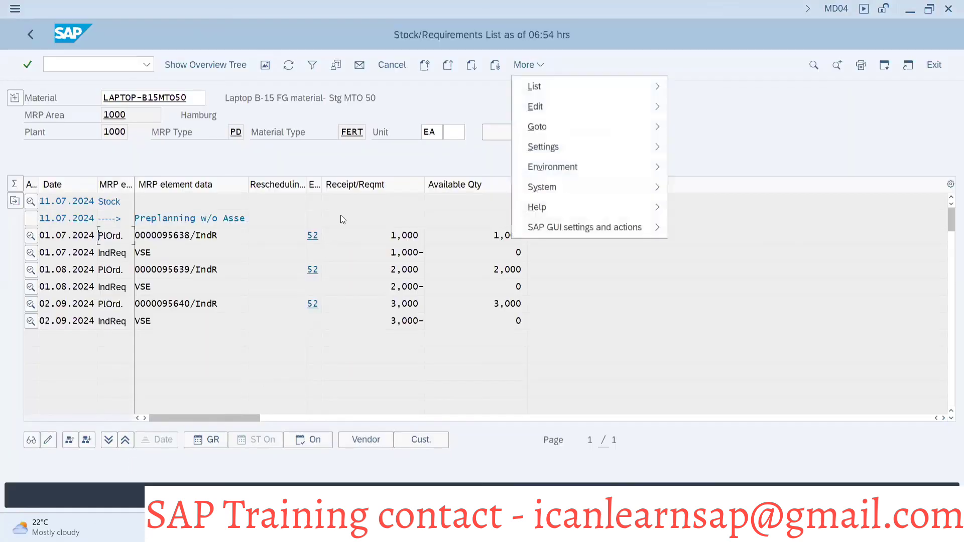